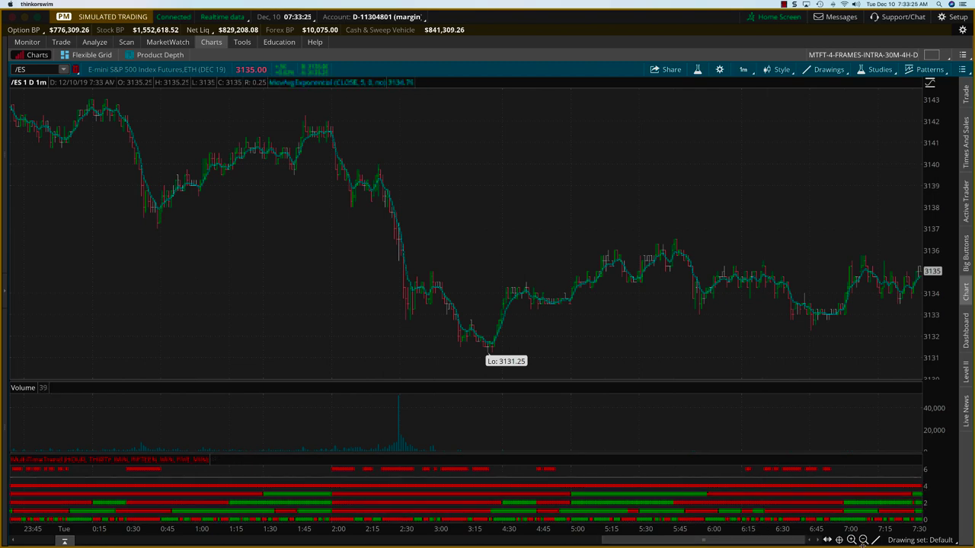
Examine how the MultiTimeTrend rows line up with price moves across the overnight session on the 1-minute /ES chart.
click(851, 540)
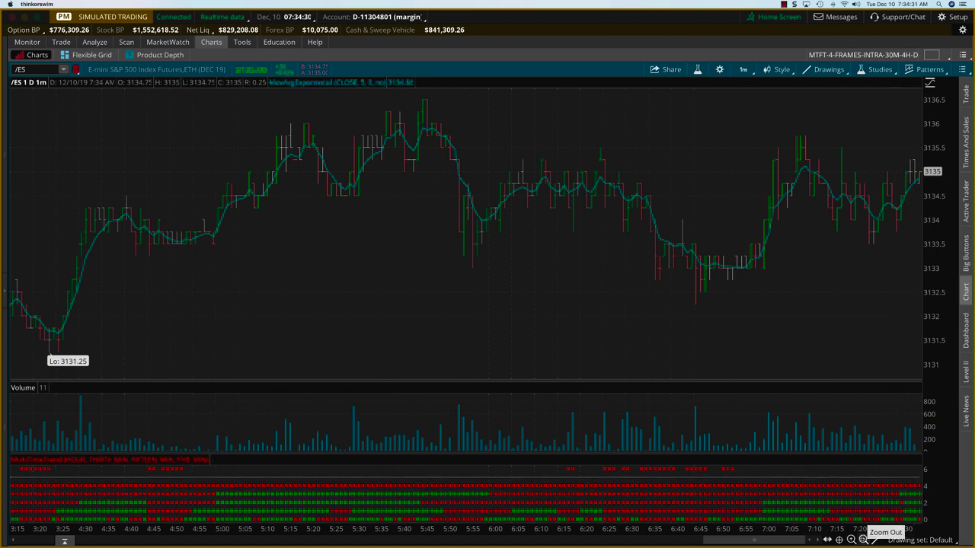
click(863, 539)
click(863, 539)
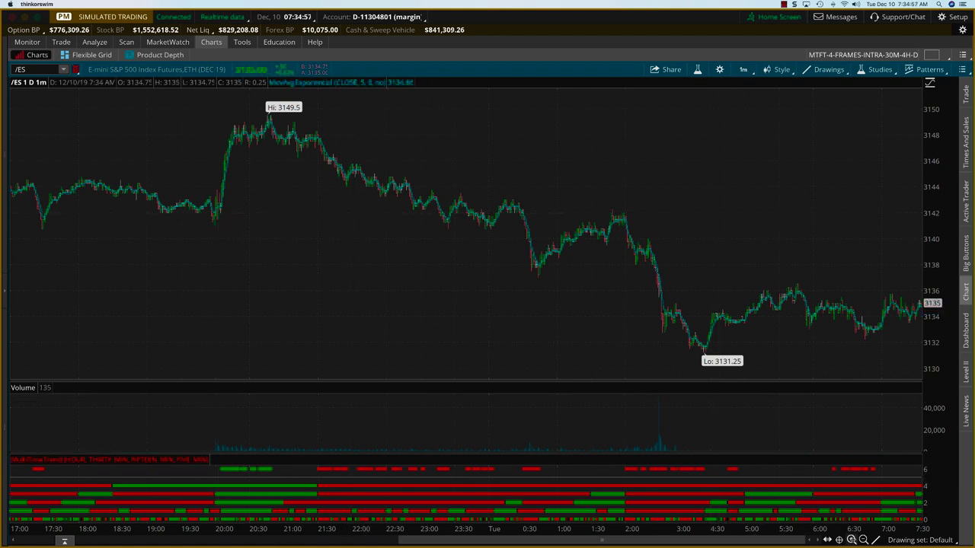
click(851, 540)
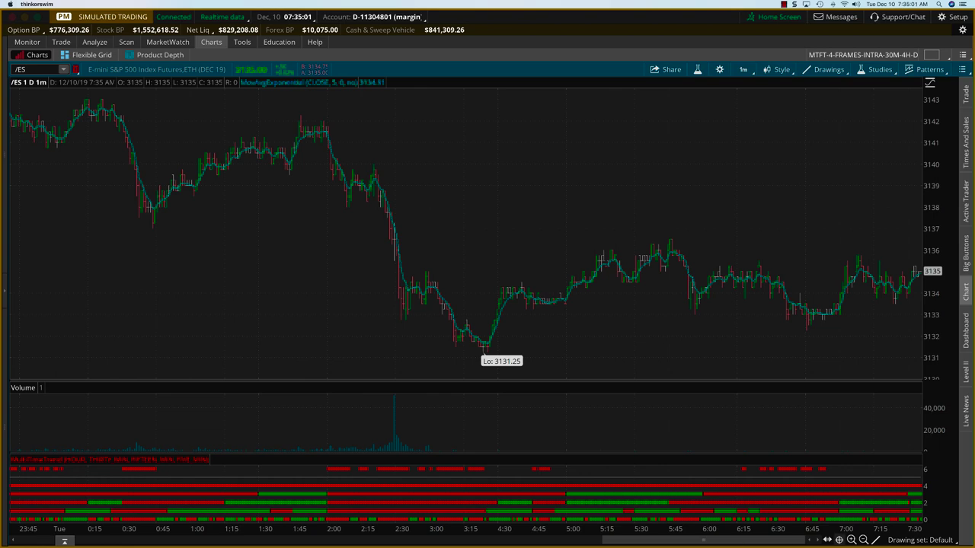
click(850, 539)
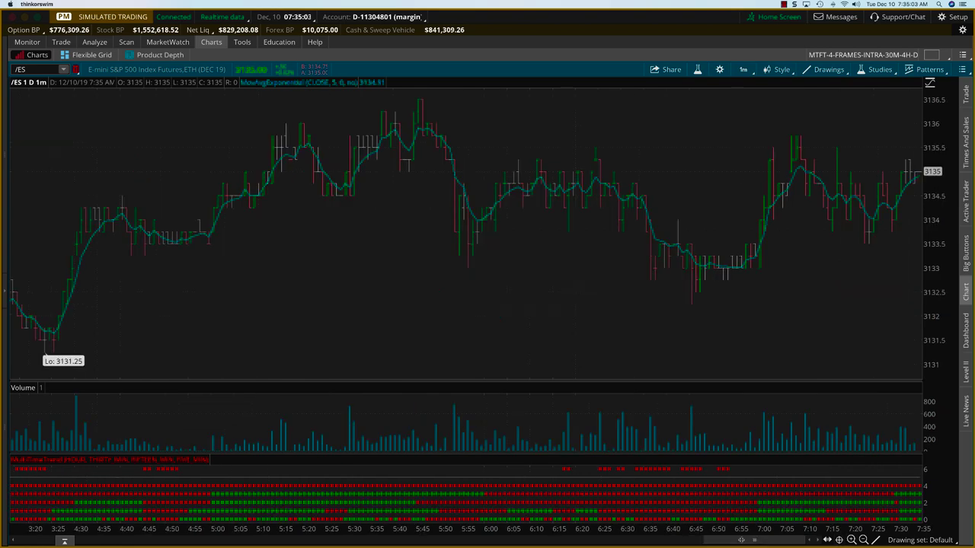
drag(741, 540, 564, 540)
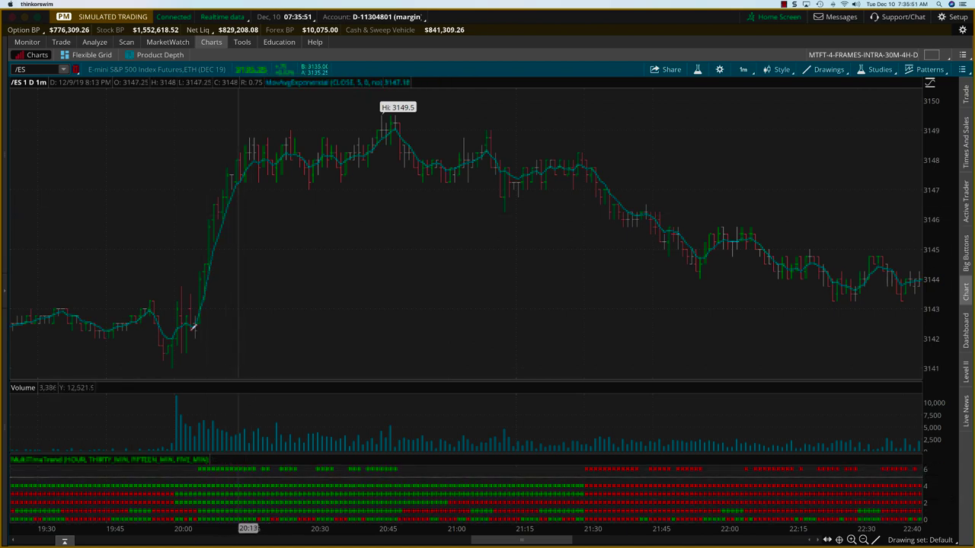
scroll(206, 322, down, 2)
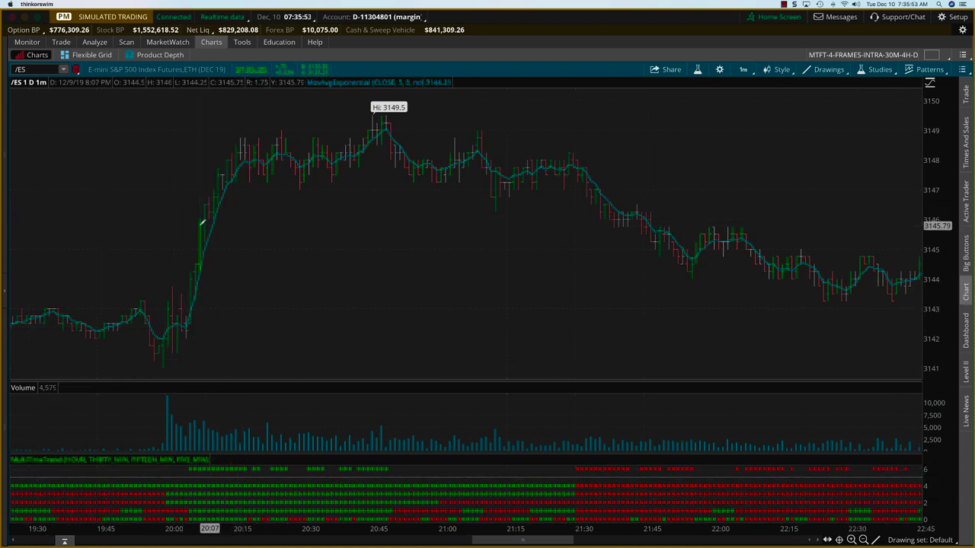
click(197, 270)
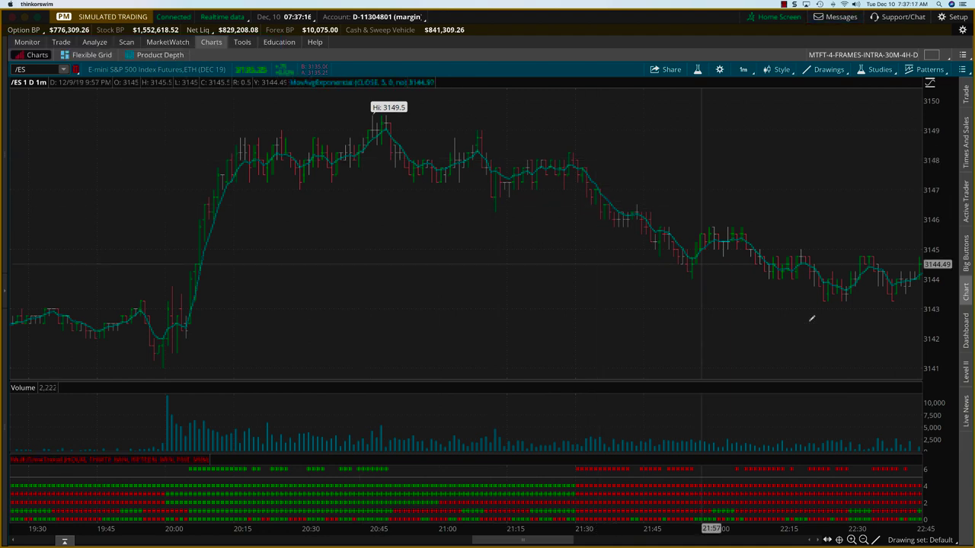
drag(546, 541, 777, 540)
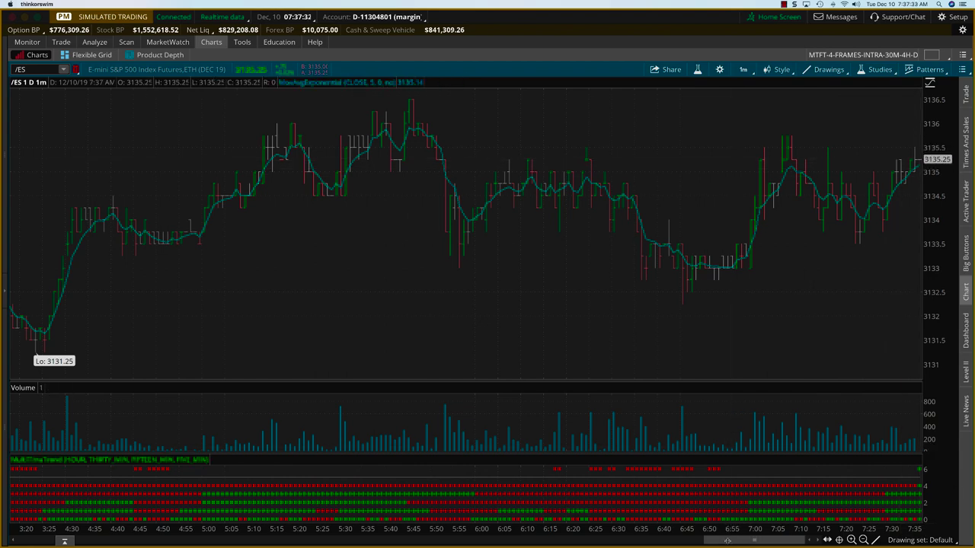
drag(728, 540, 515, 536)
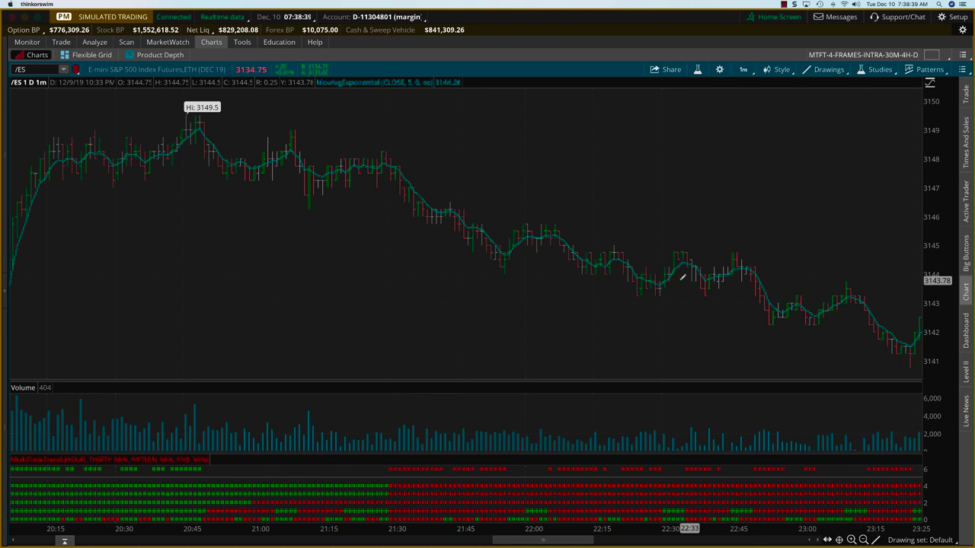
Set the MovAvgExponential study's length to 9 and apply it to the chart.
click(879, 70)
click(838, 124)
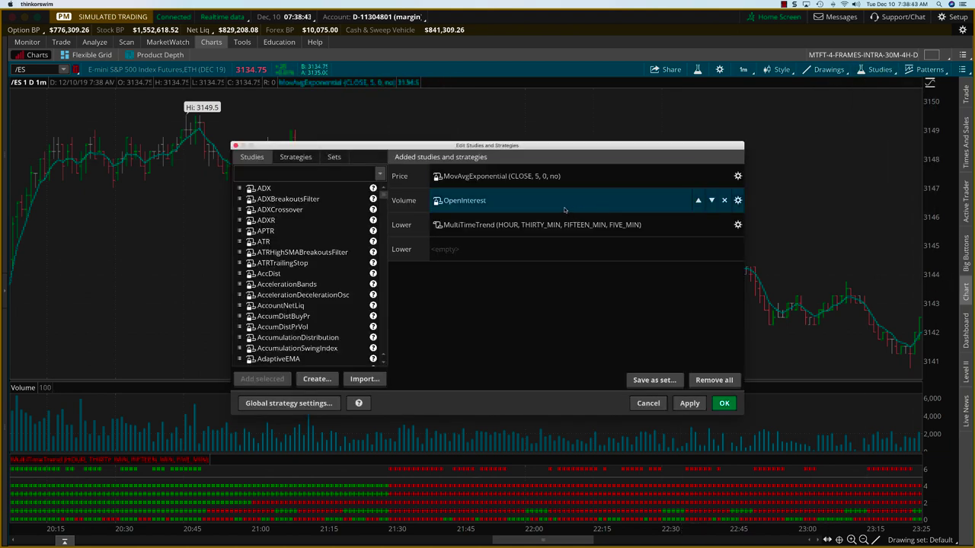
click(738, 176)
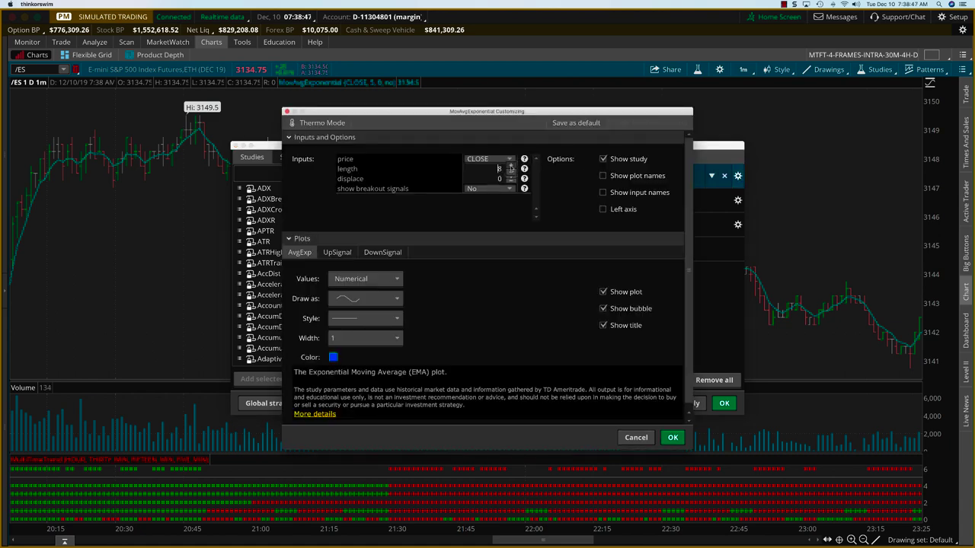
click(671, 438)
click(689, 404)
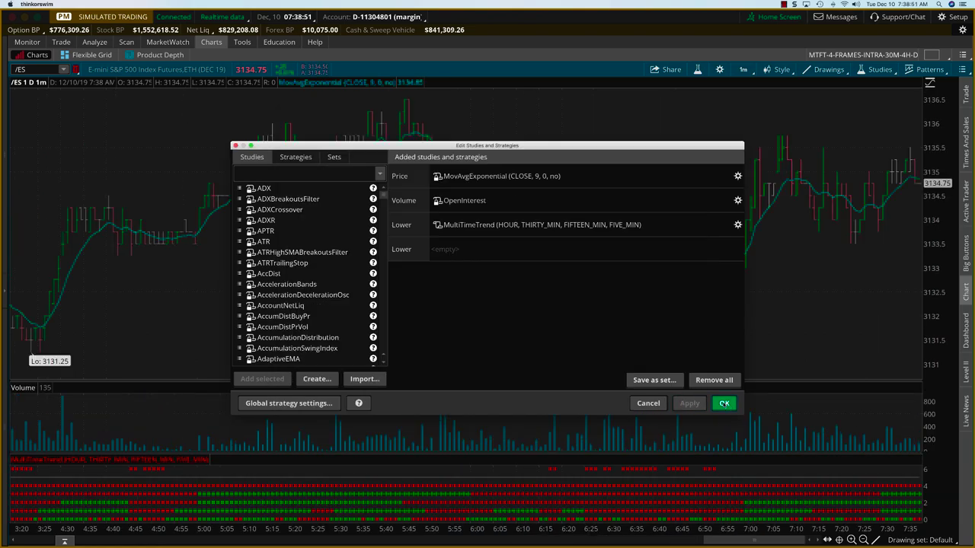
click(724, 403)
Review the trend rows against the moving average from the evening decline through the latest bars of the 1-minute chart.
drag(729, 540, 514, 537)
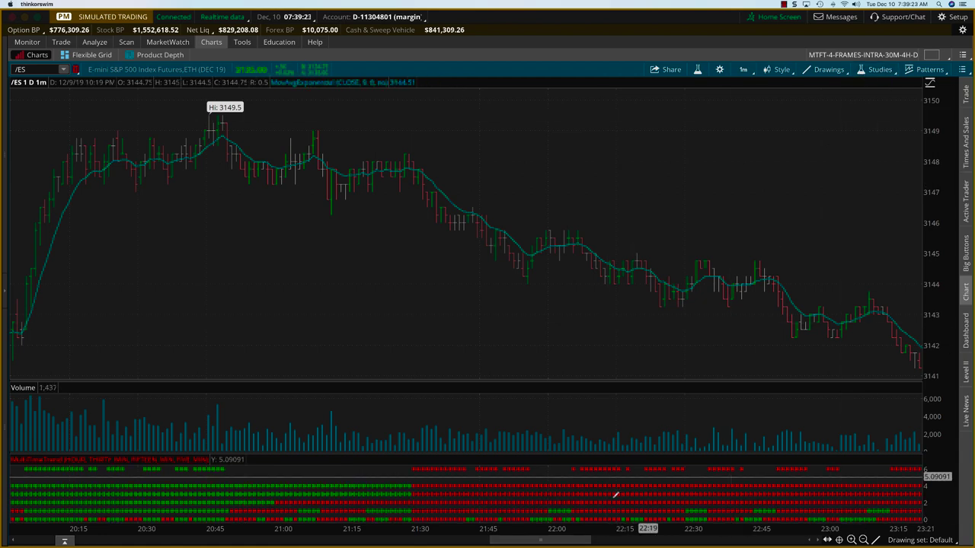
drag(564, 539, 599, 540)
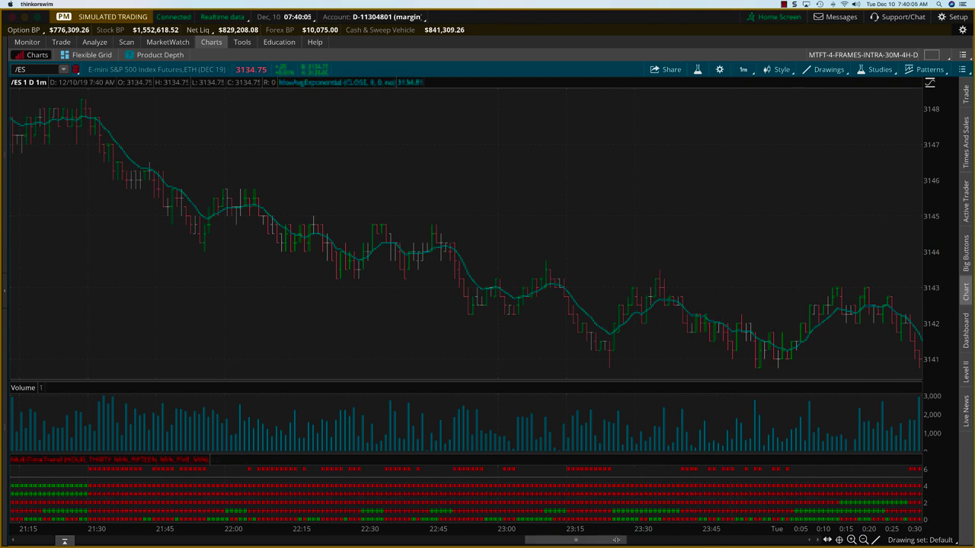
drag(617, 540, 651, 539)
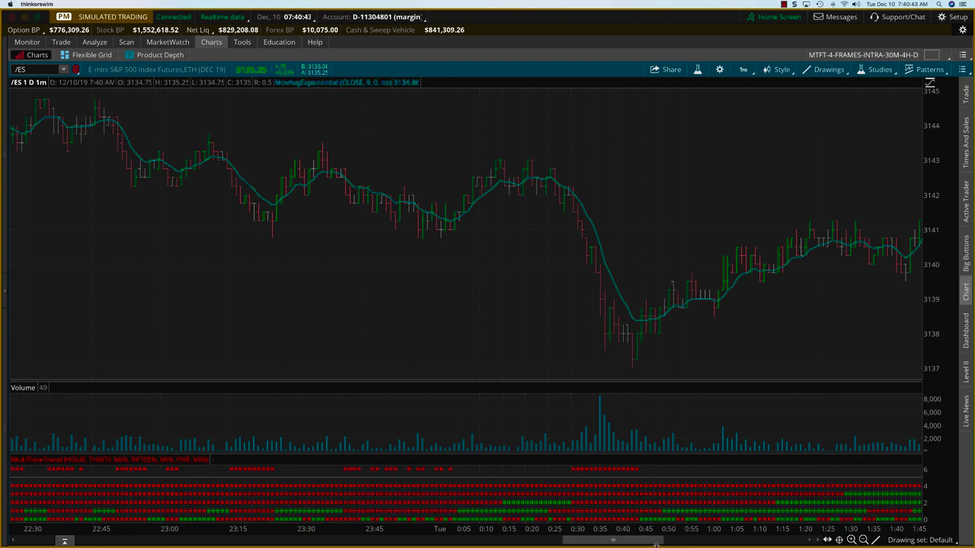
drag(645, 540, 677, 540)
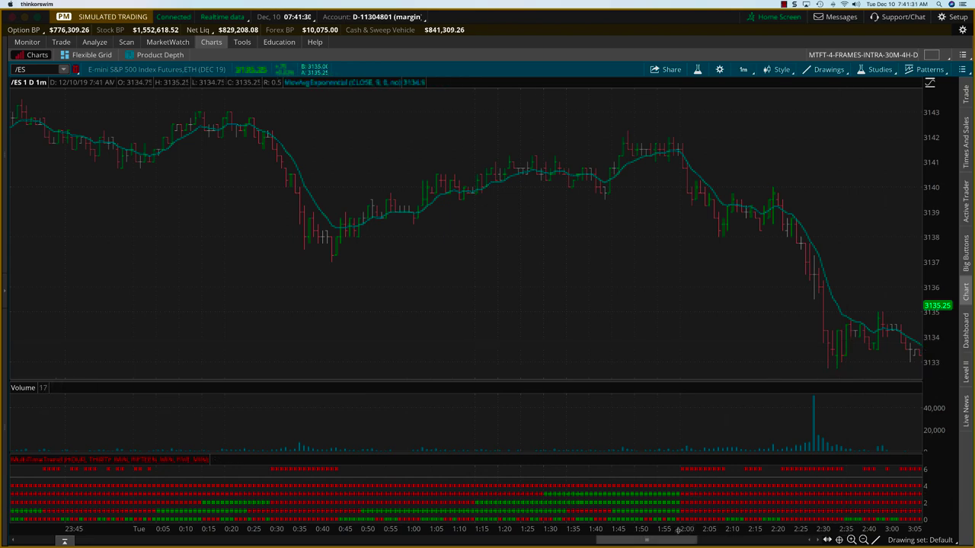
drag(673, 540, 801, 541)
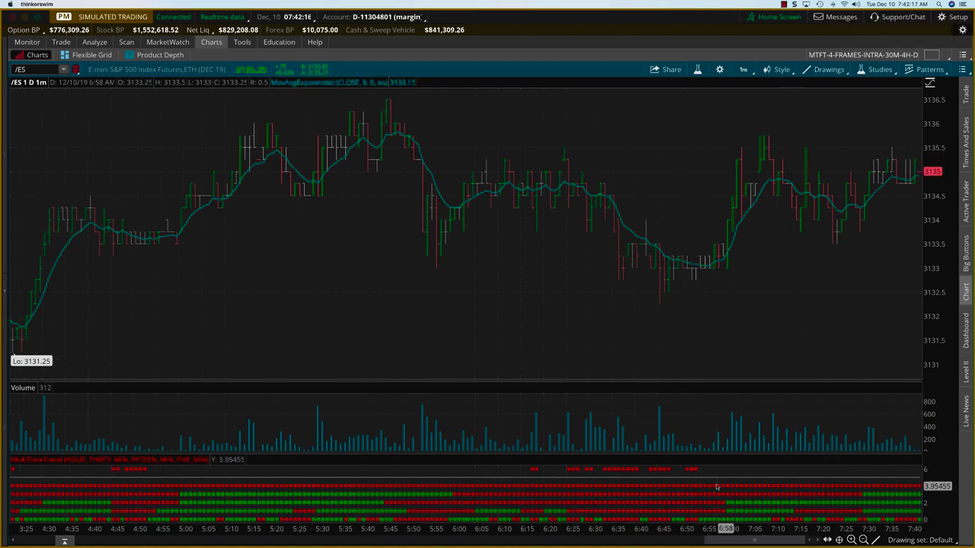
Set the MultiTimeTrend study's higher time frame1 to 2 Days.
click(877, 69)
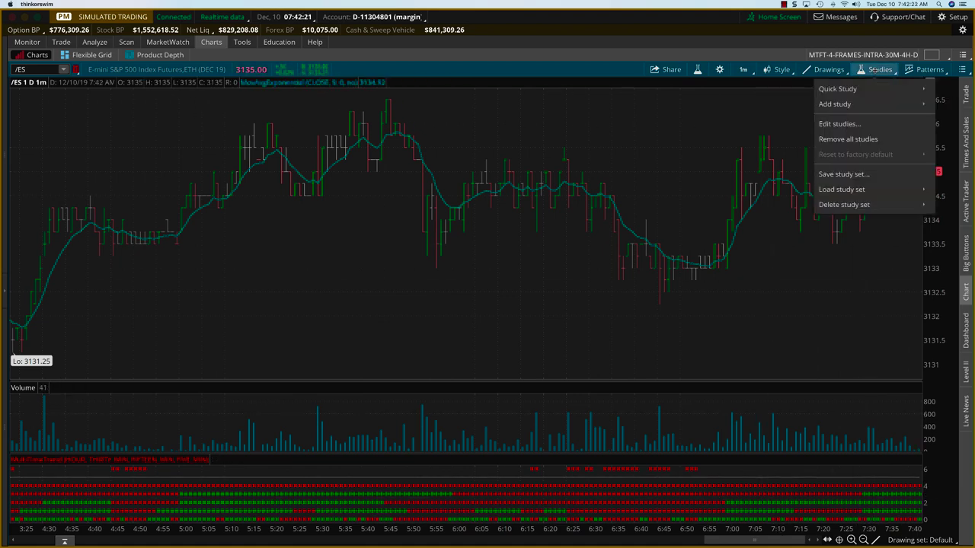
click(845, 124)
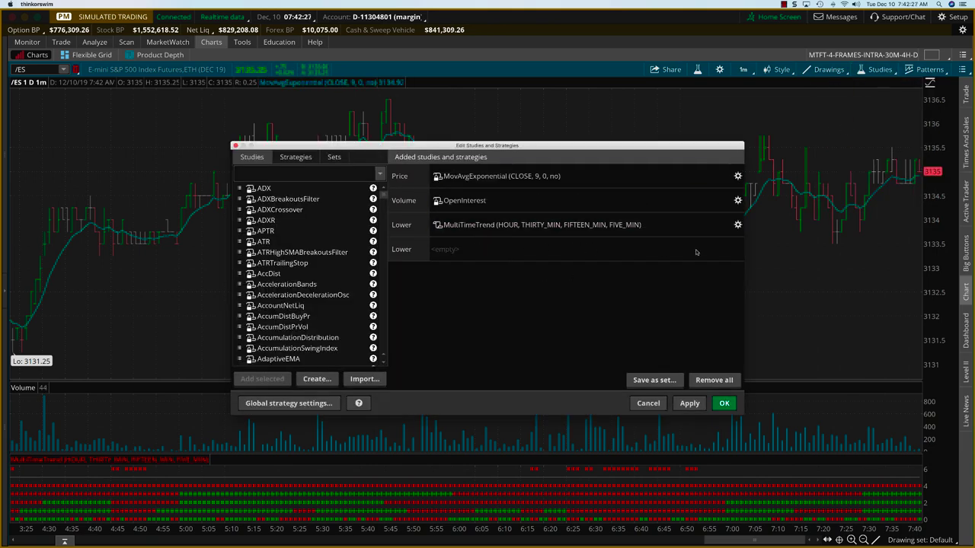
click(737, 224)
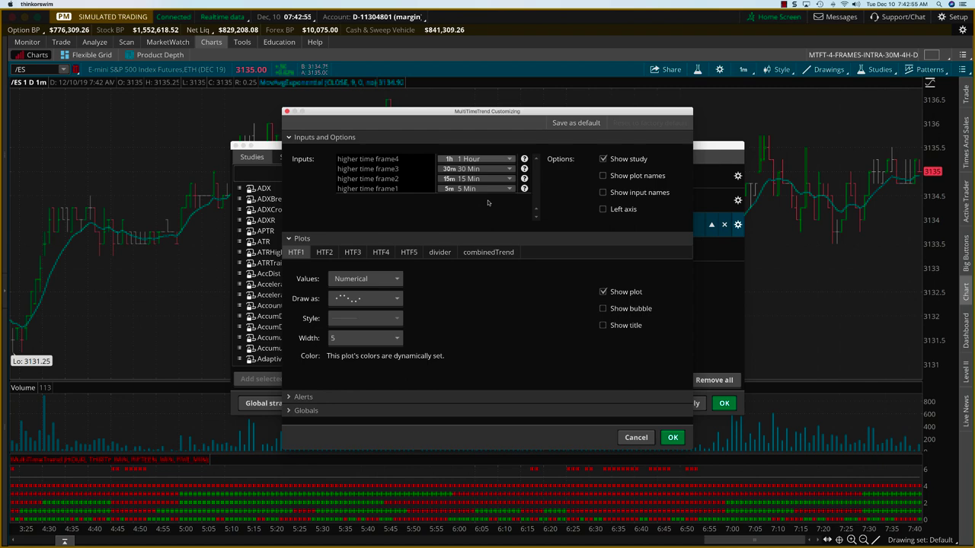
click(510, 190)
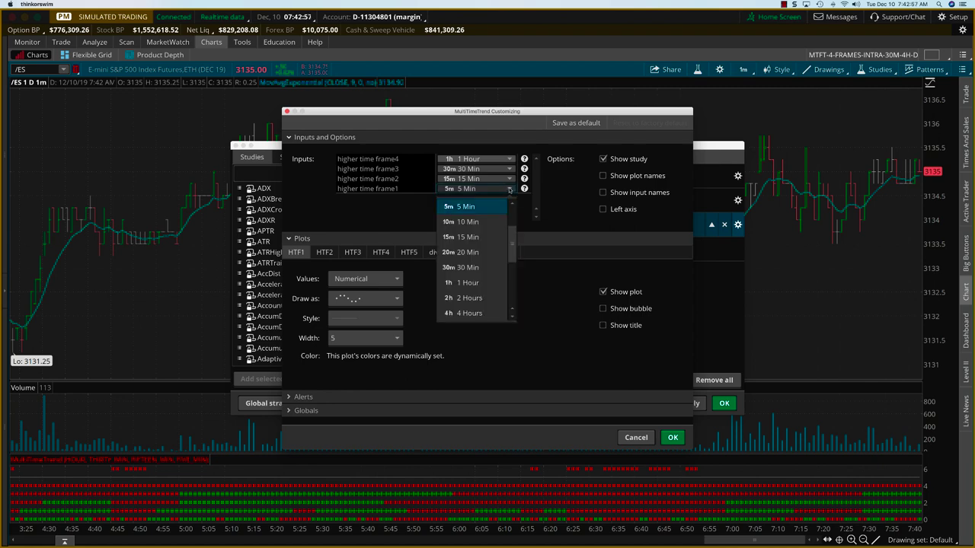
click(511, 278)
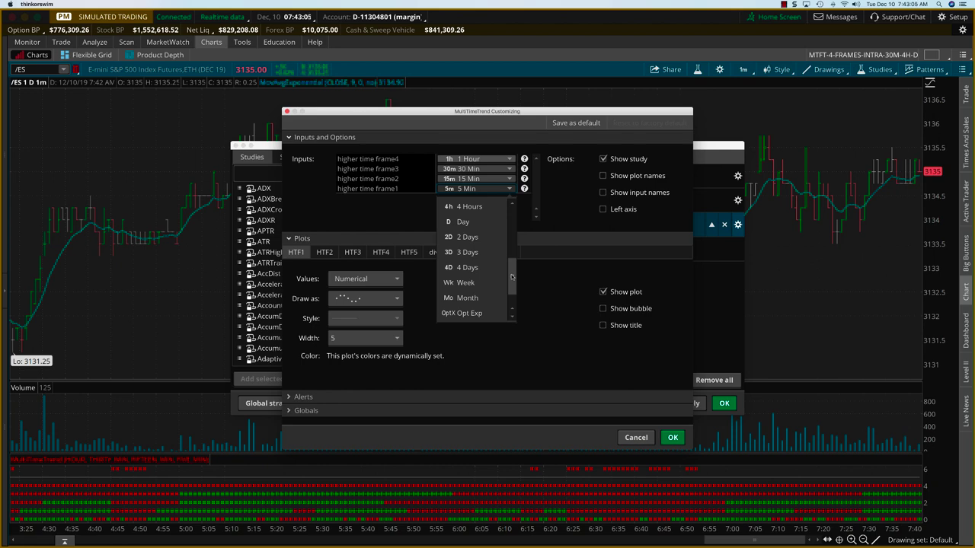
click(468, 237)
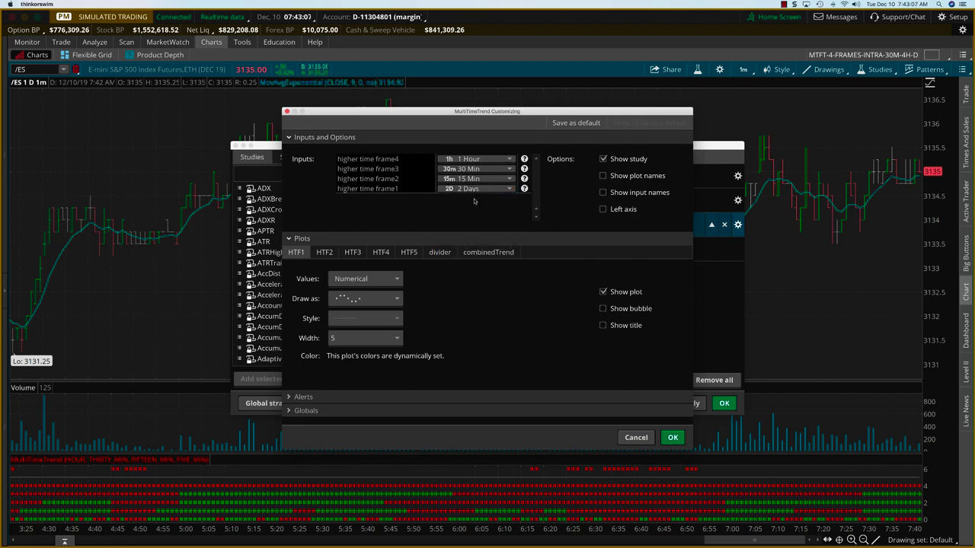
Set MultiTimeTrend's higher time frames 2, 3 and 4 to 3 Days, 4 Days and Week, and apply the study changes.
click(498, 179)
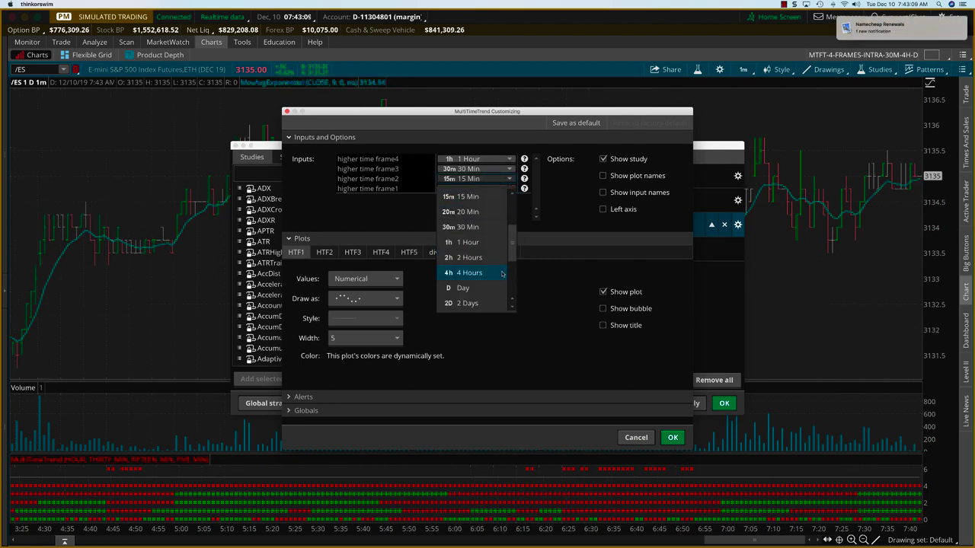
scroll(512, 289, down, 3)
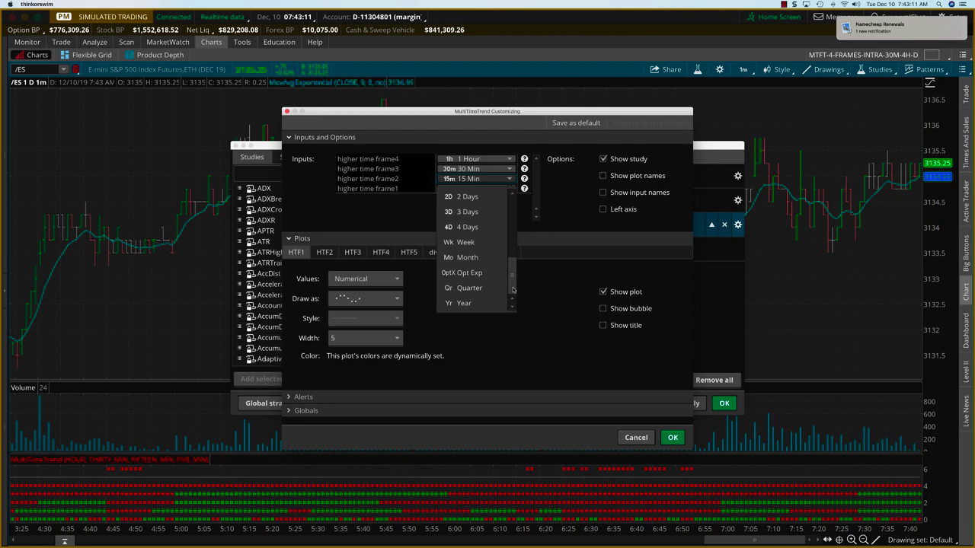
click(482, 215)
click(508, 169)
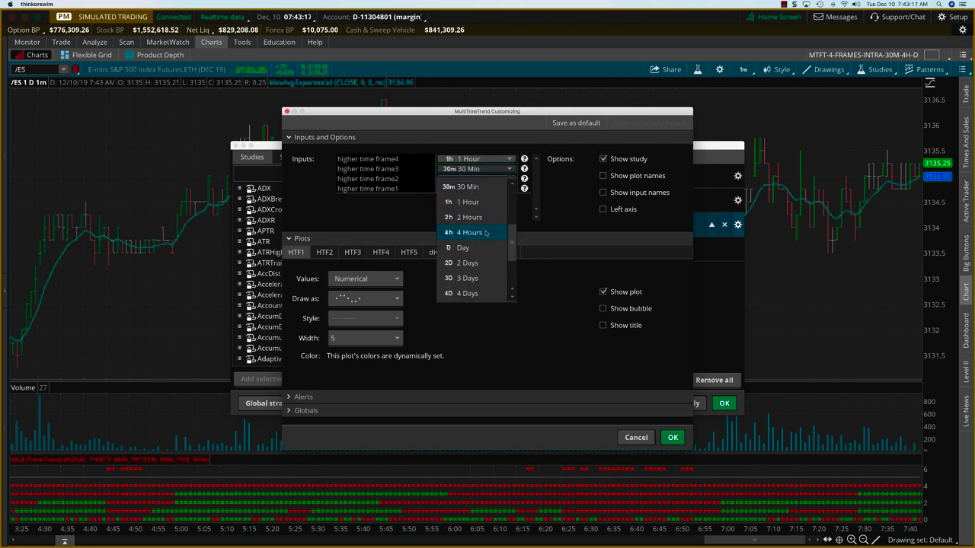
click(499, 160)
click(464, 283)
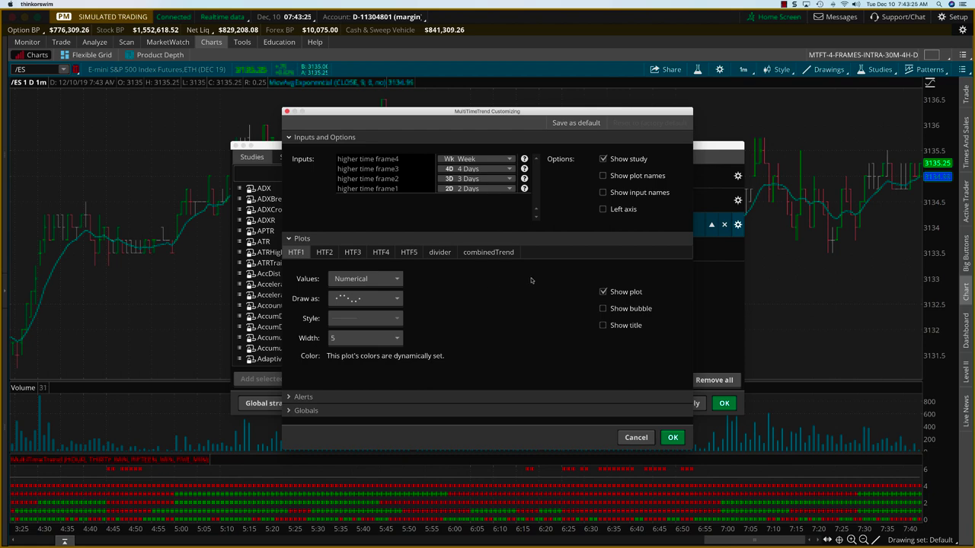
click(671, 438)
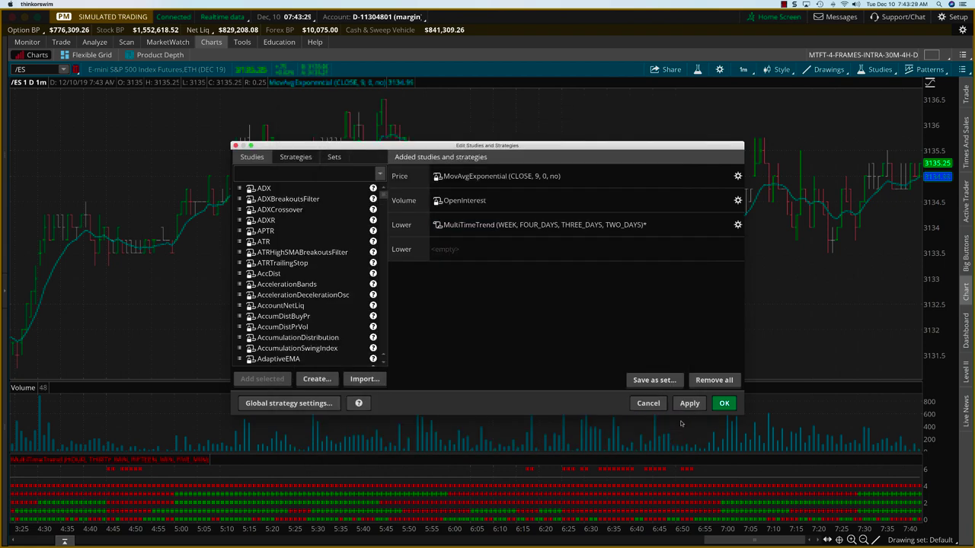
click(689, 405)
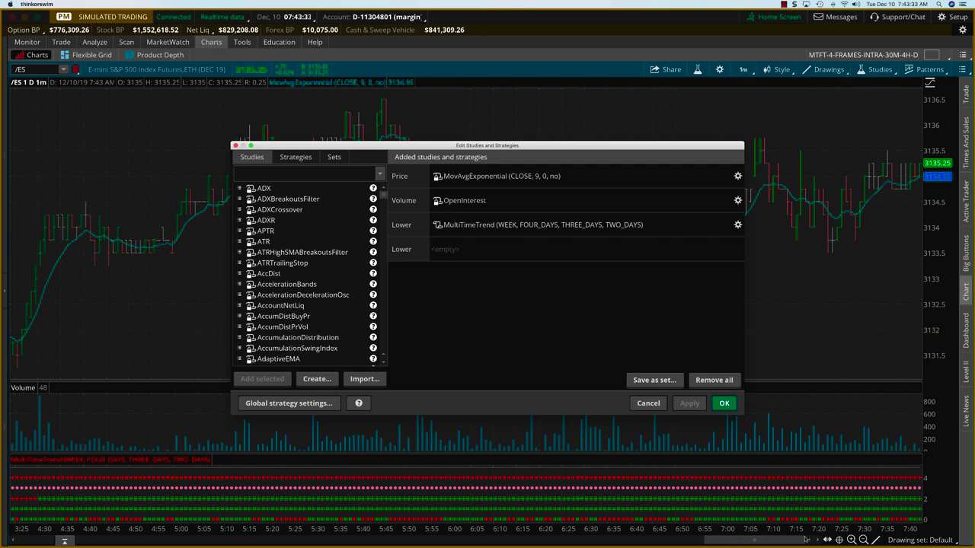
click(723, 403)
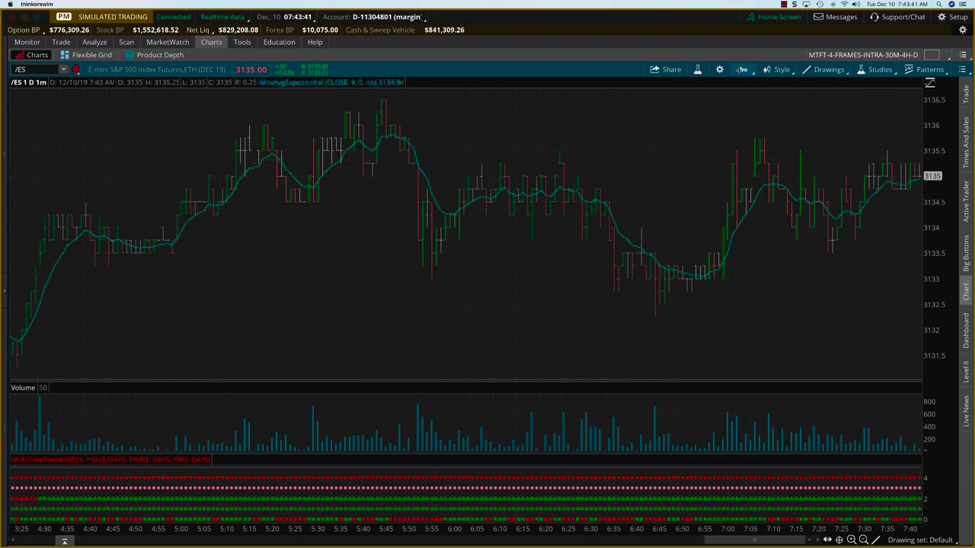
Switch the /ES chart to the 3 M : 1D time frame to review it, and change it to 20 D : 1h.
click(741, 69)
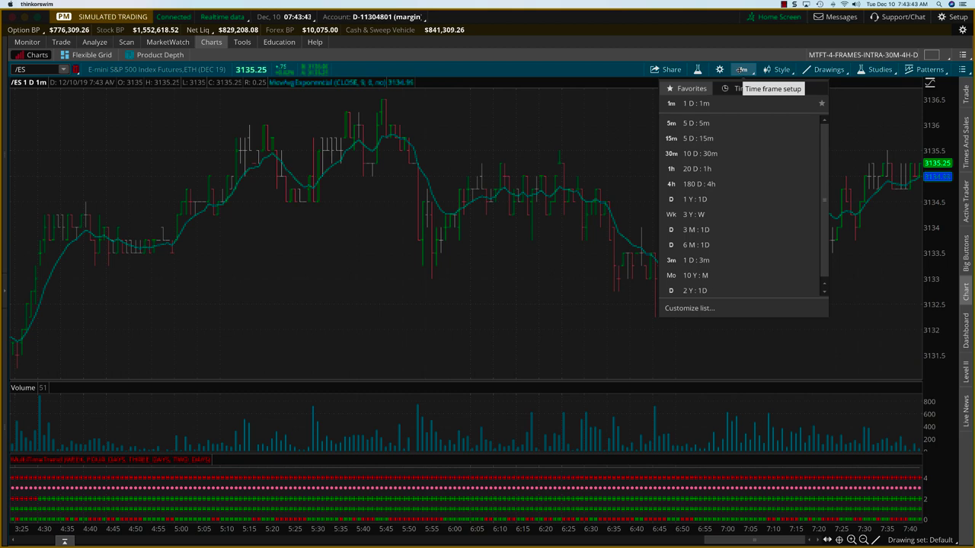
click(709, 229)
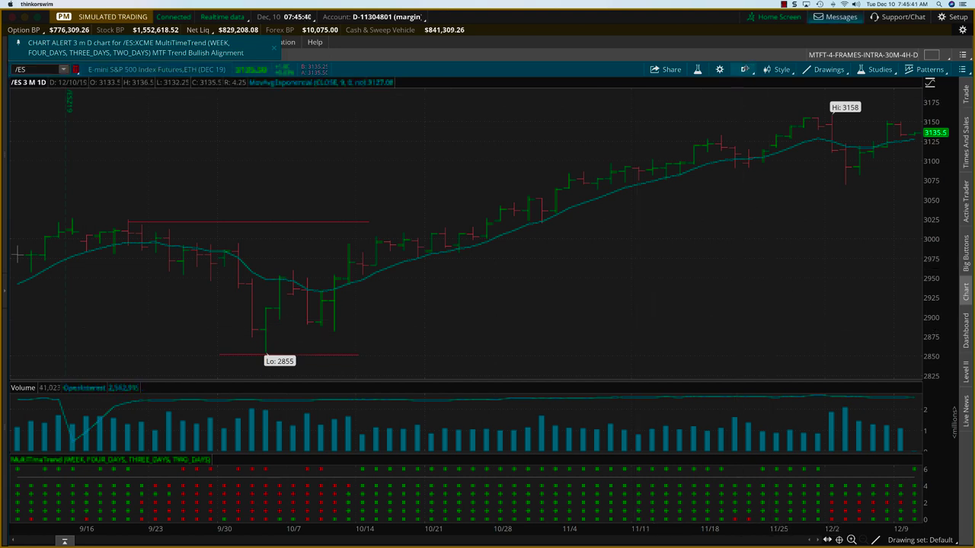
click(743, 69)
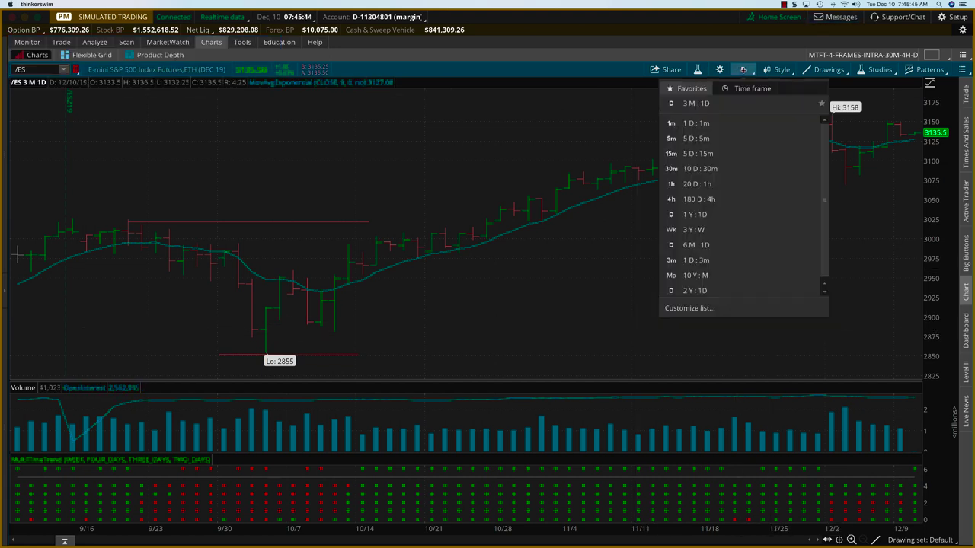
click(722, 187)
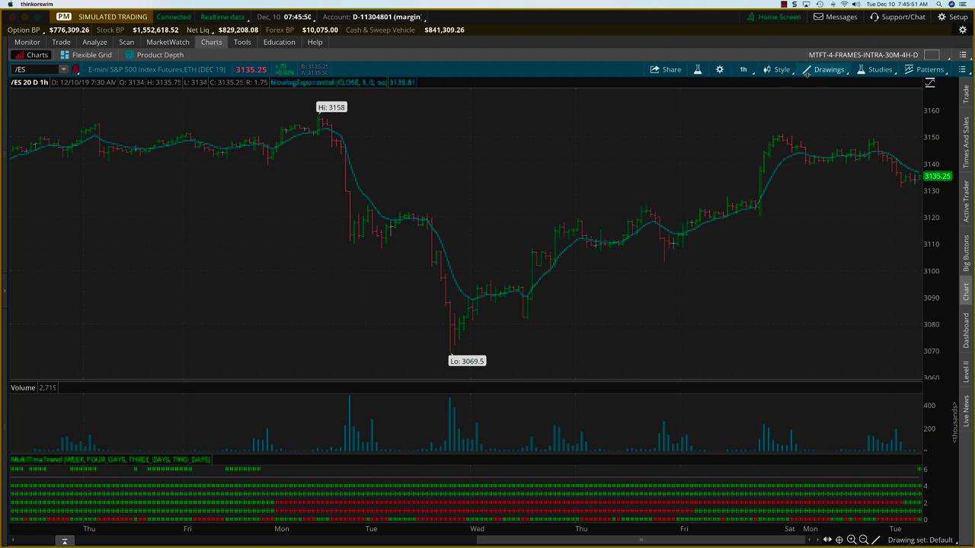
Set the MultiTimeTrend study's higher time frame1 to 4 Hours.
click(880, 70)
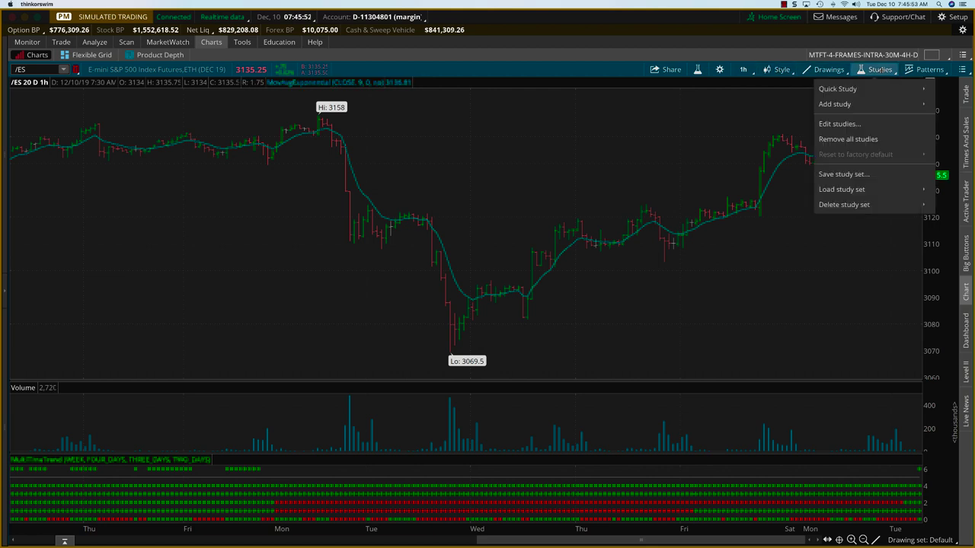
click(840, 124)
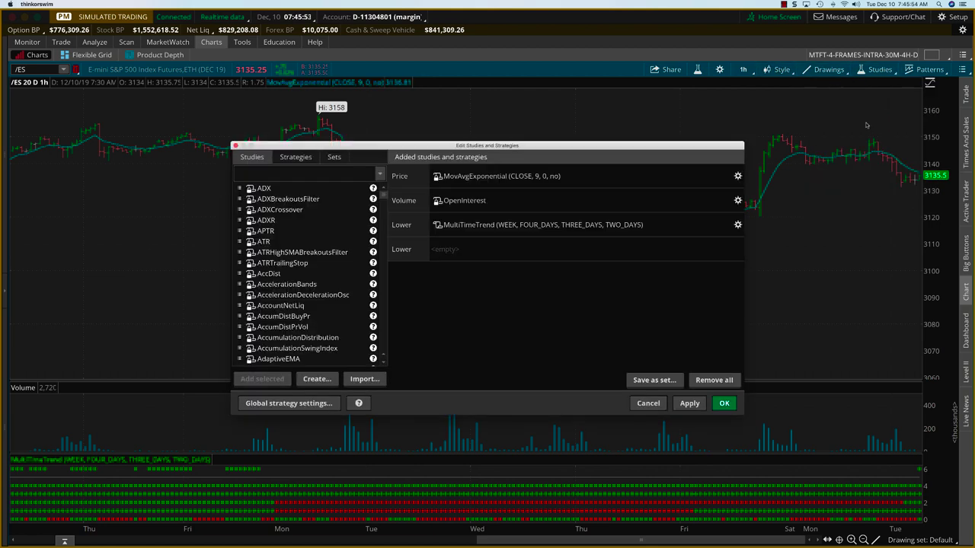
click(737, 224)
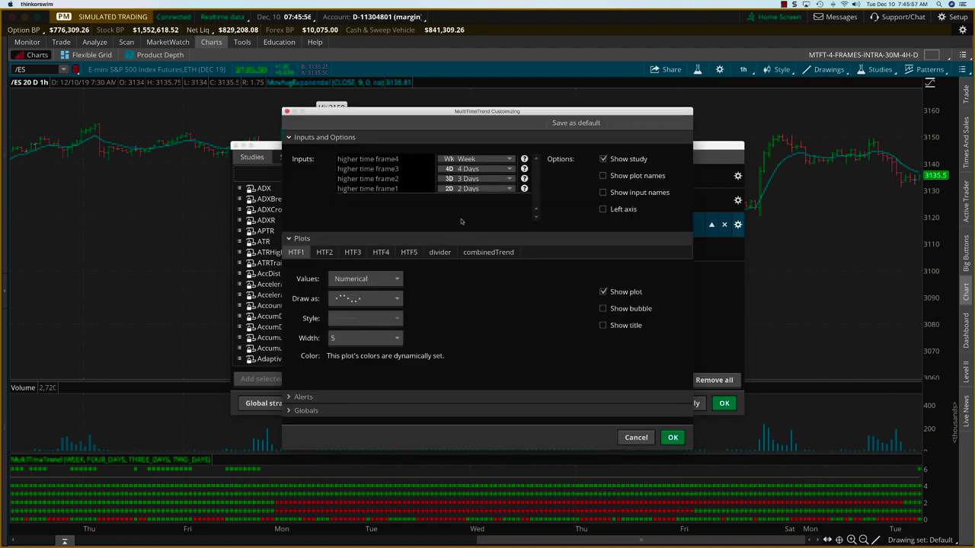
click(509, 189)
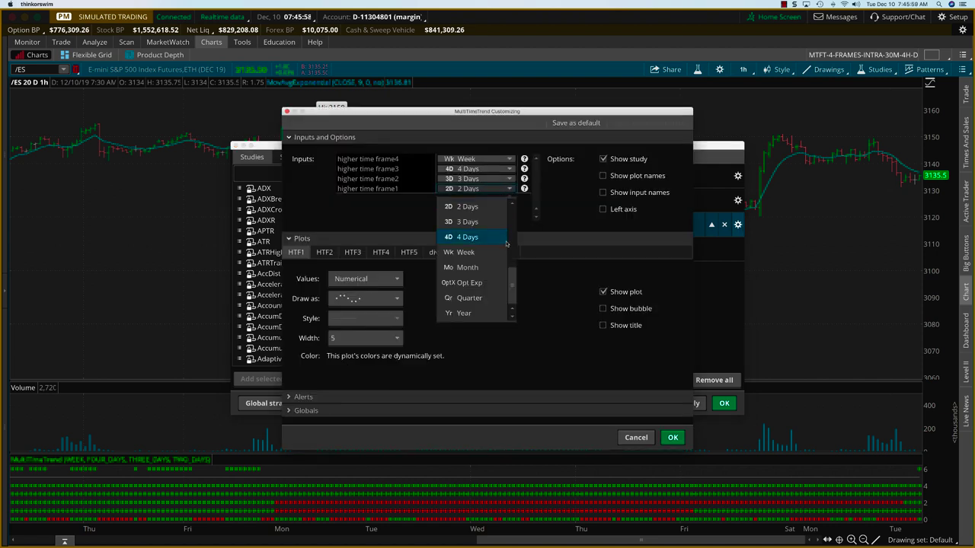
scroll(510, 243, up, 3)
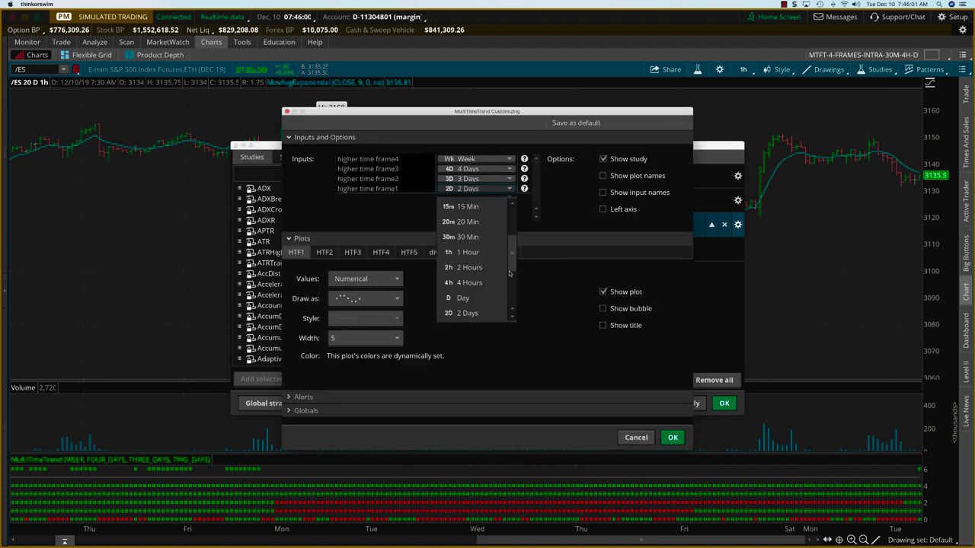
click(488, 219)
Set MultiTimeTrend's higher time frames 2 and 3 to Day and 3 Days, and apply the study changes to the chart.
click(509, 179)
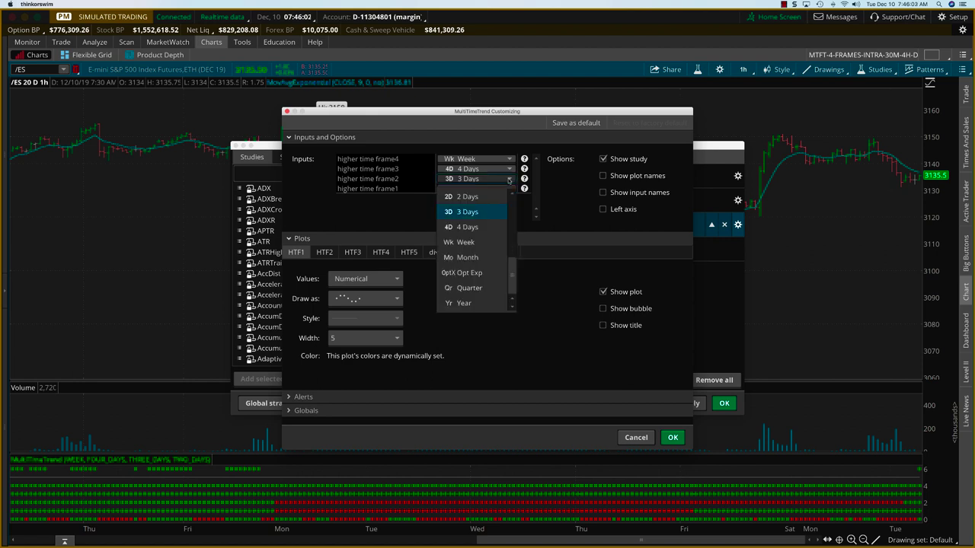
scroll(511, 195, up, 1)
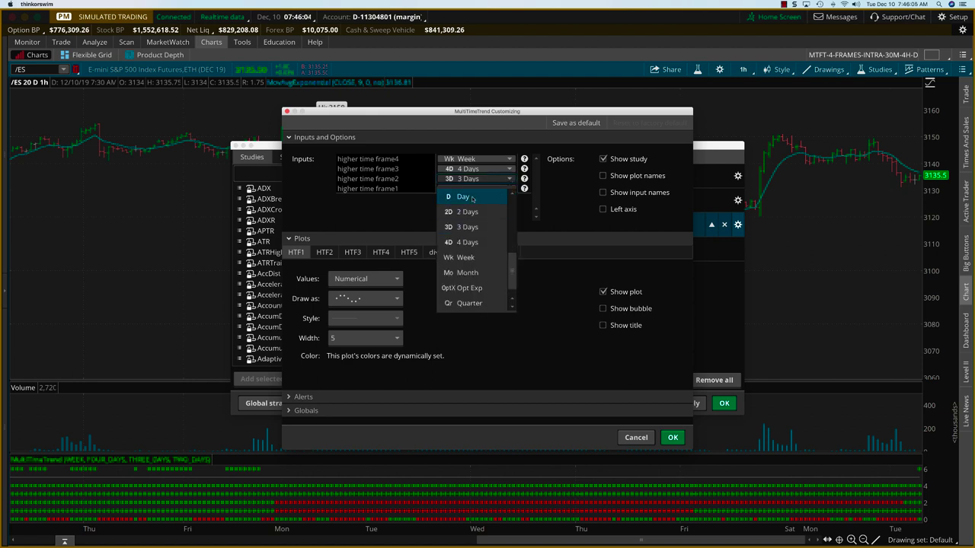
click(502, 196)
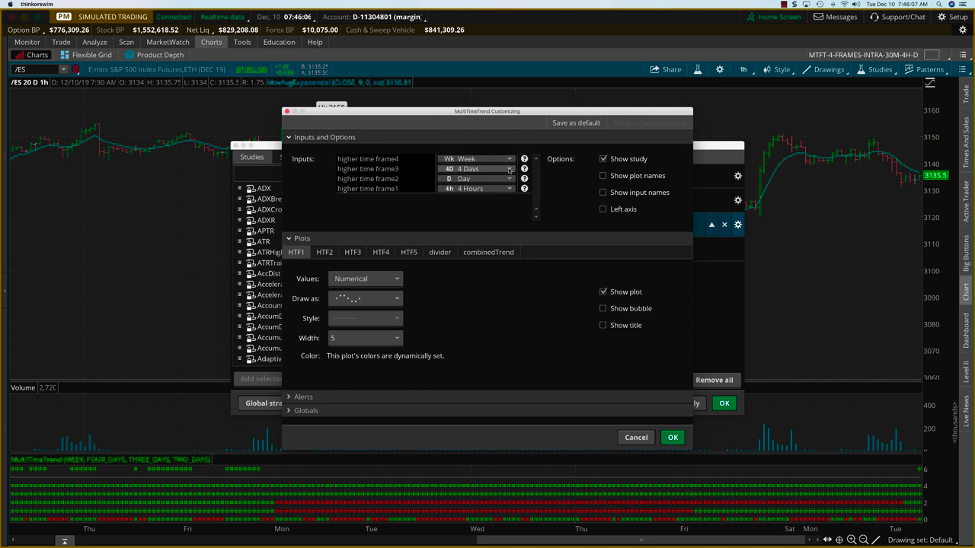
click(508, 169)
click(477, 203)
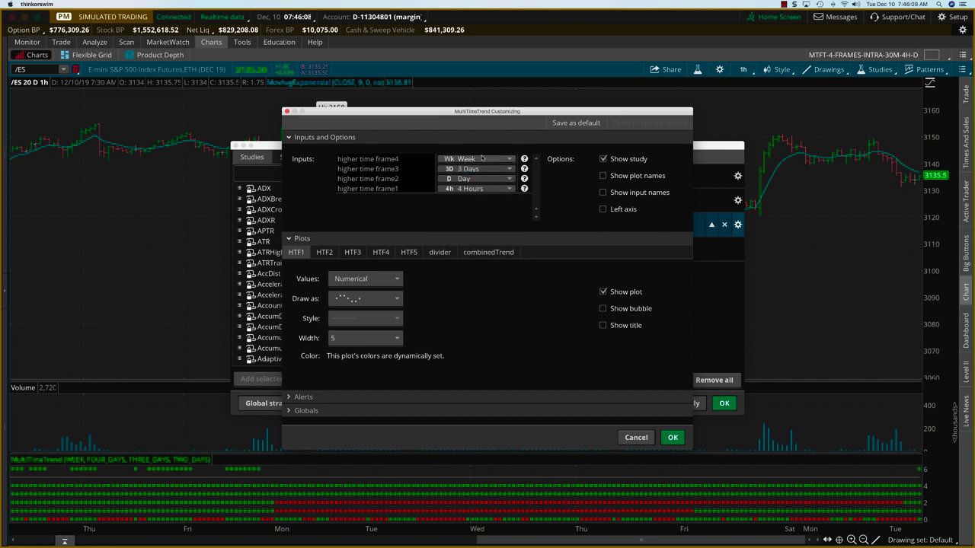
click(673, 437)
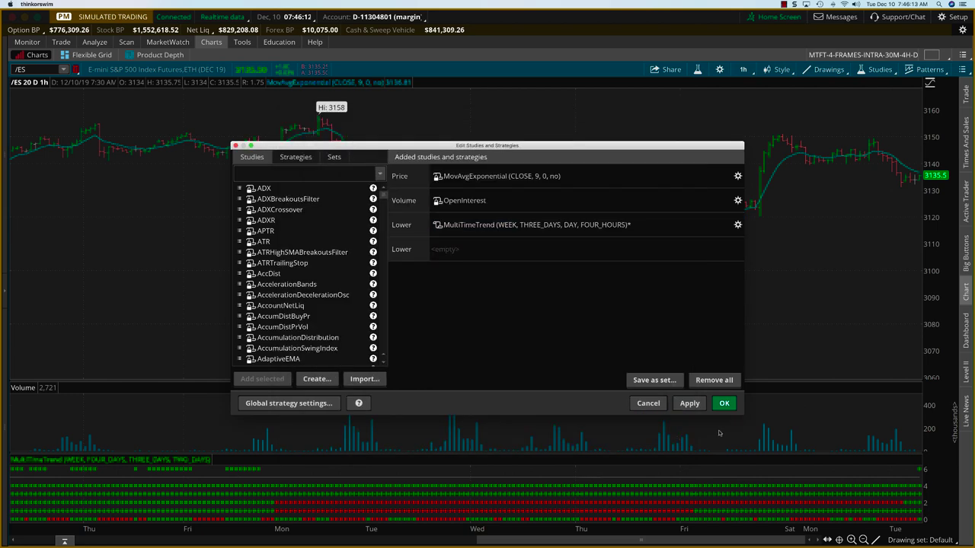
click(689, 402)
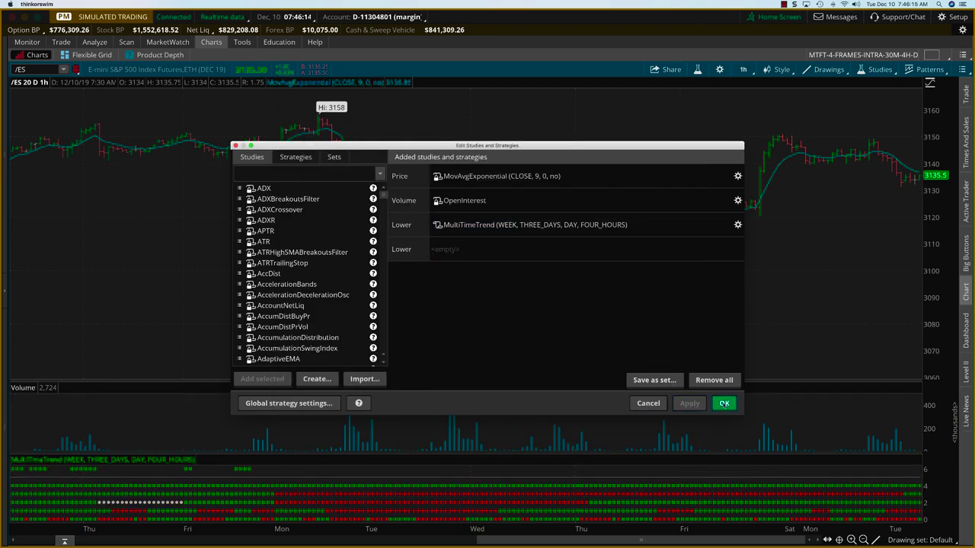
click(724, 403)
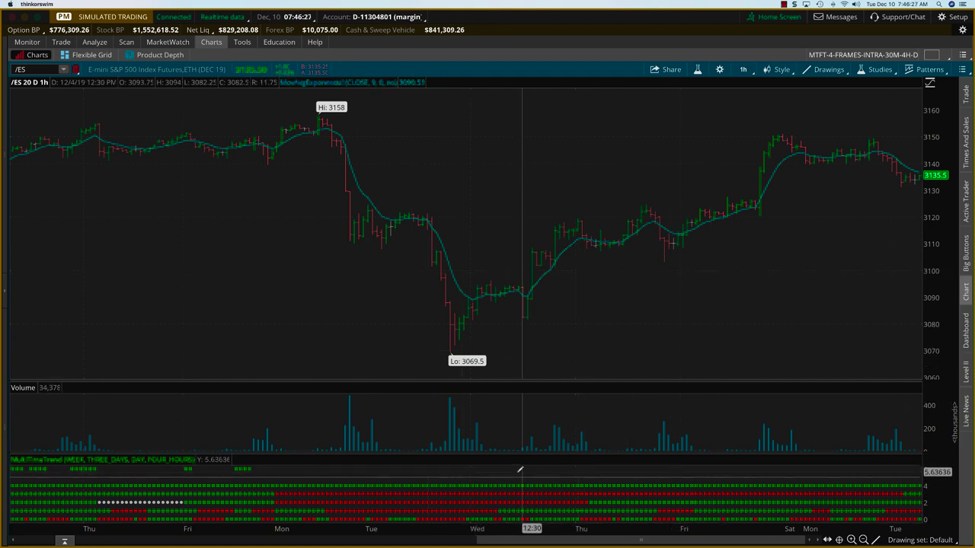
Review the trend rows against the moving average back through the earlier November bars of the /ES hourly chart.
click(454, 539)
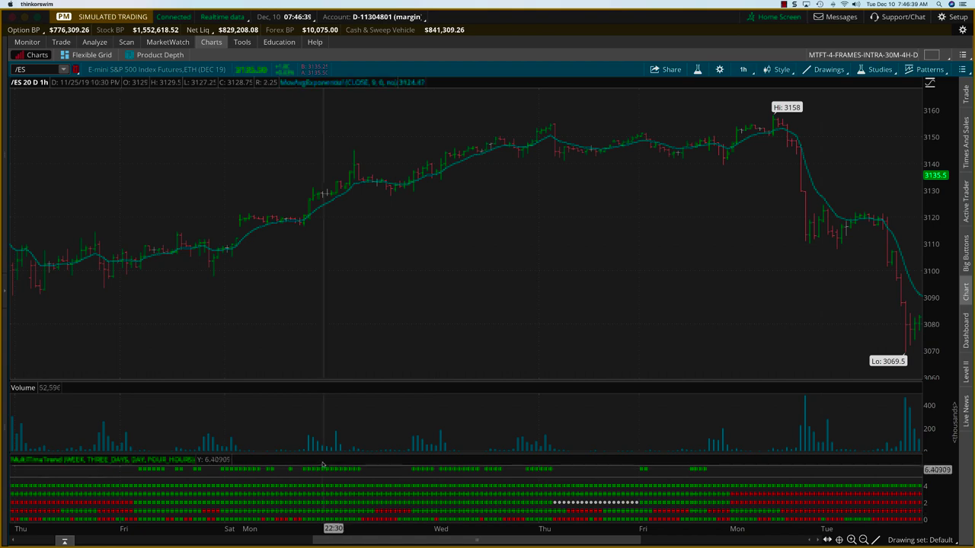
click(281, 540)
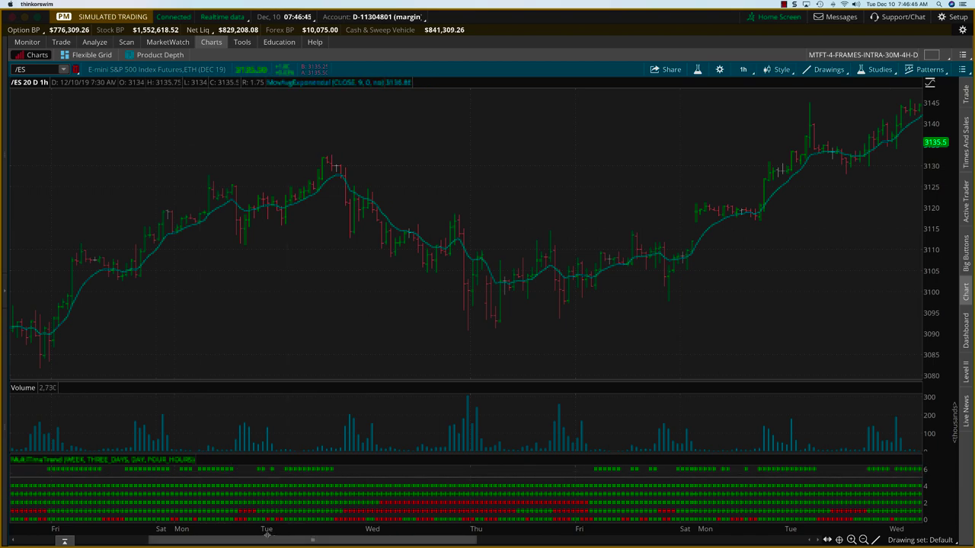
drag(268, 539, 206, 539)
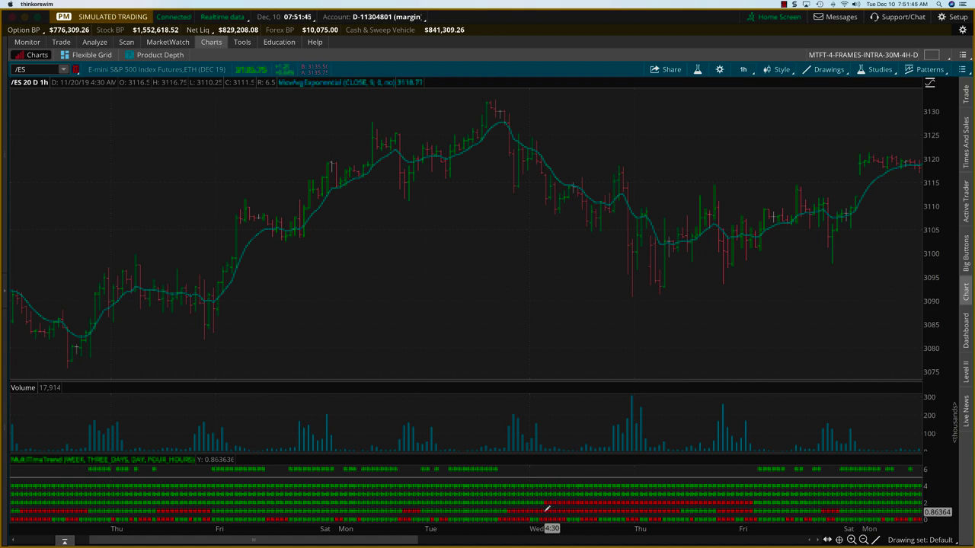
Check the MarketWatch quotes for another symbol and chart BKNG on the 3 M : 1D time frame.
click(171, 43)
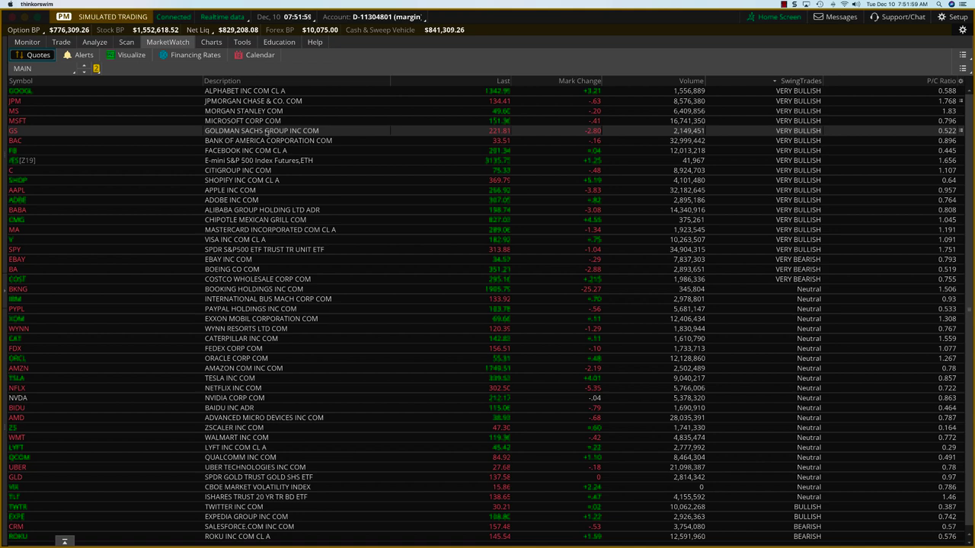
click(211, 43)
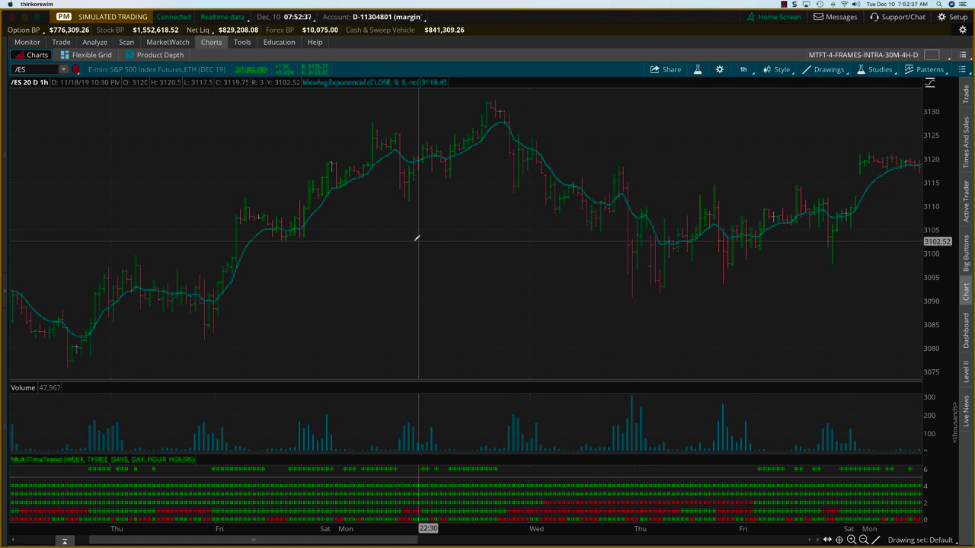
click(38, 69)
key(BackSpace)
key(BackSpace)
key(BackSpace)
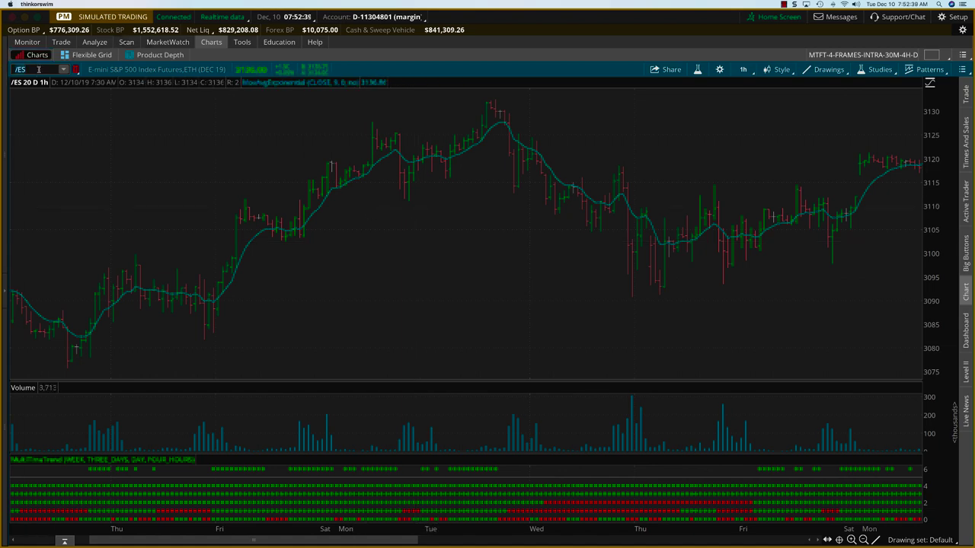
text(BKNG)
key(Return)
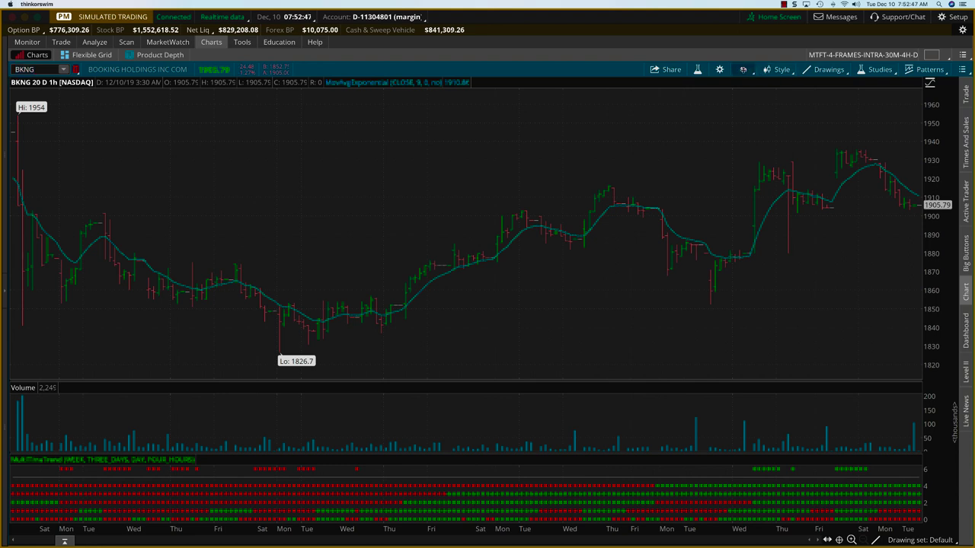
click(743, 69)
click(730, 229)
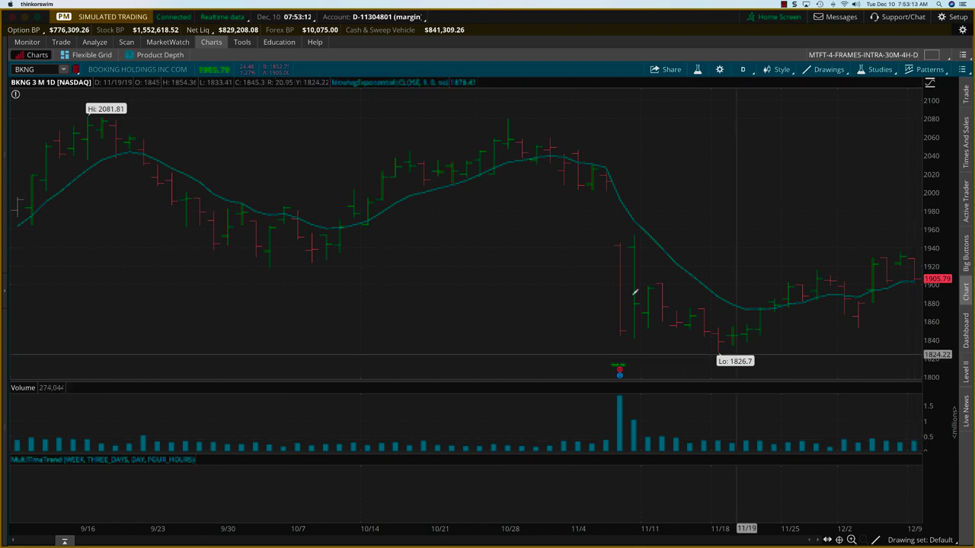
Load /ES on the chart again with the 20 D : 1h time frame and bring its latest bars into view.
click(49, 69)
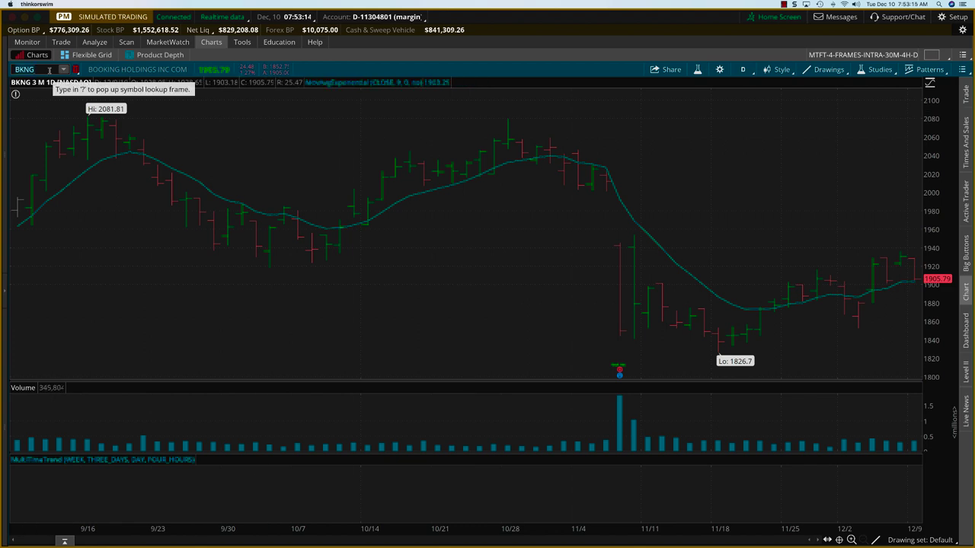
text(/ES)
key(Return)
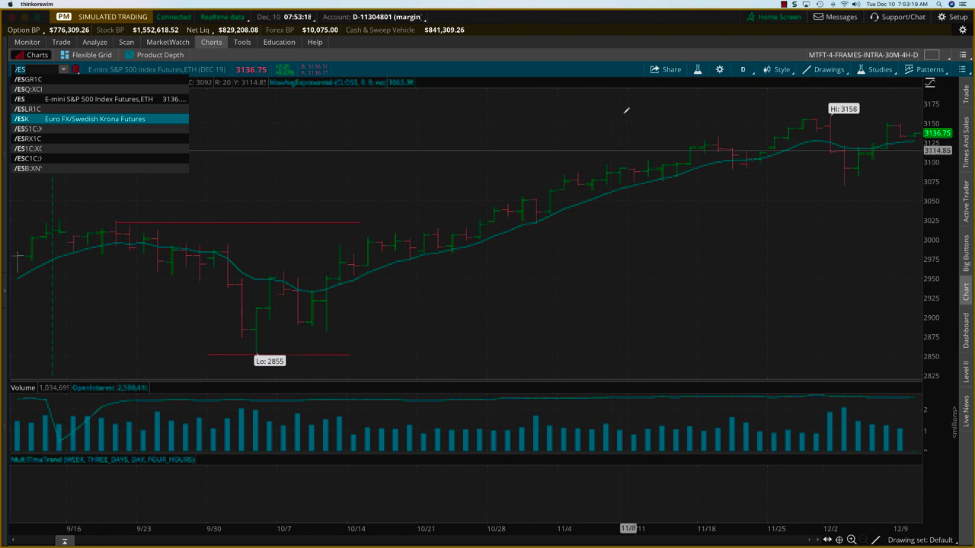
key(Escape)
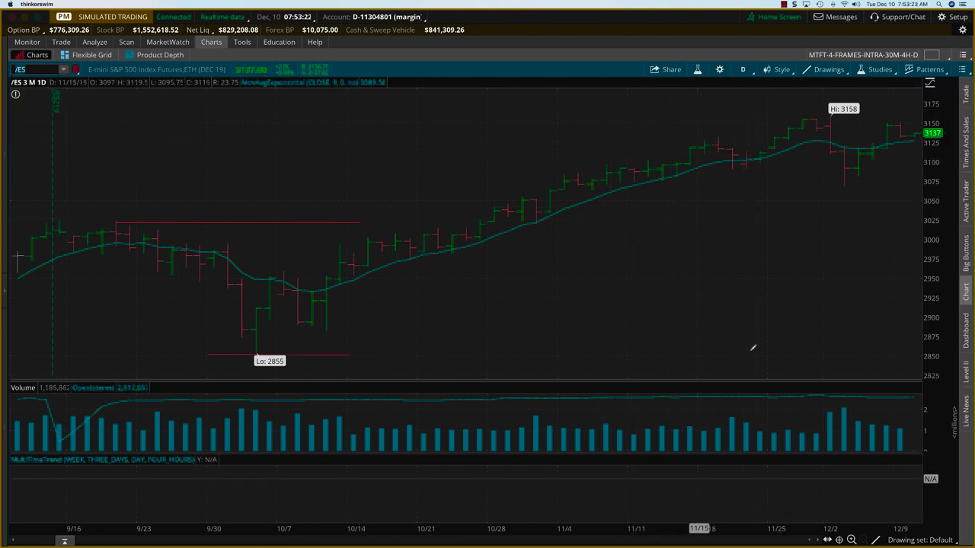
click(740, 69)
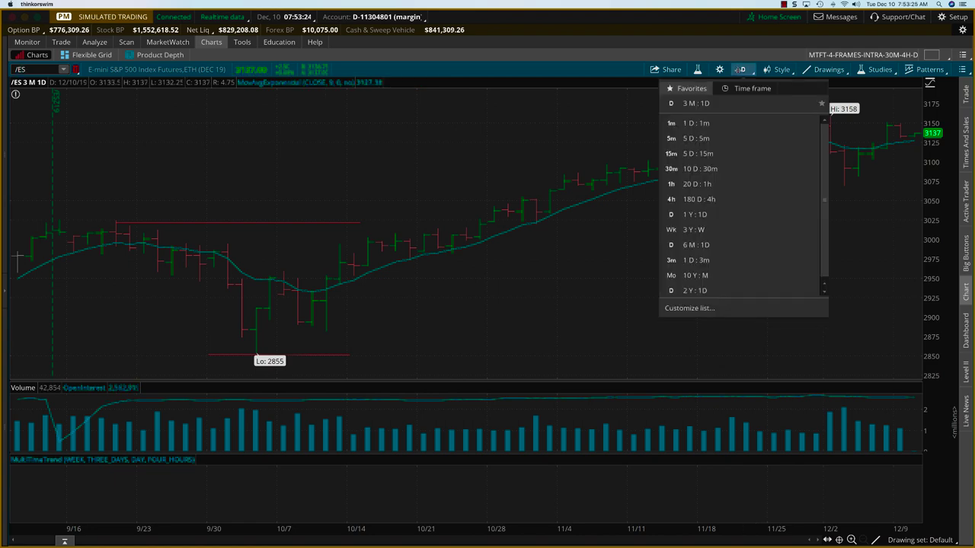
click(720, 183)
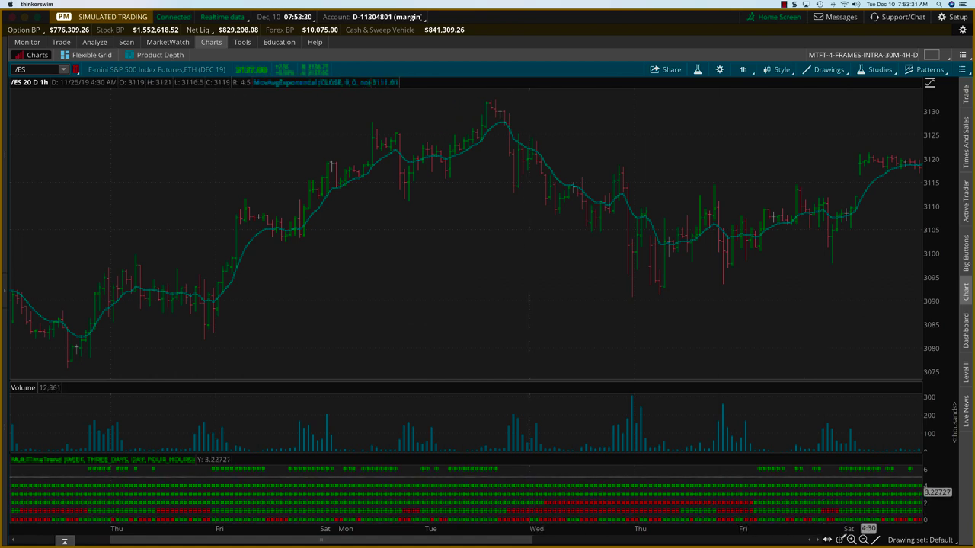
drag(467, 541, 739, 542)
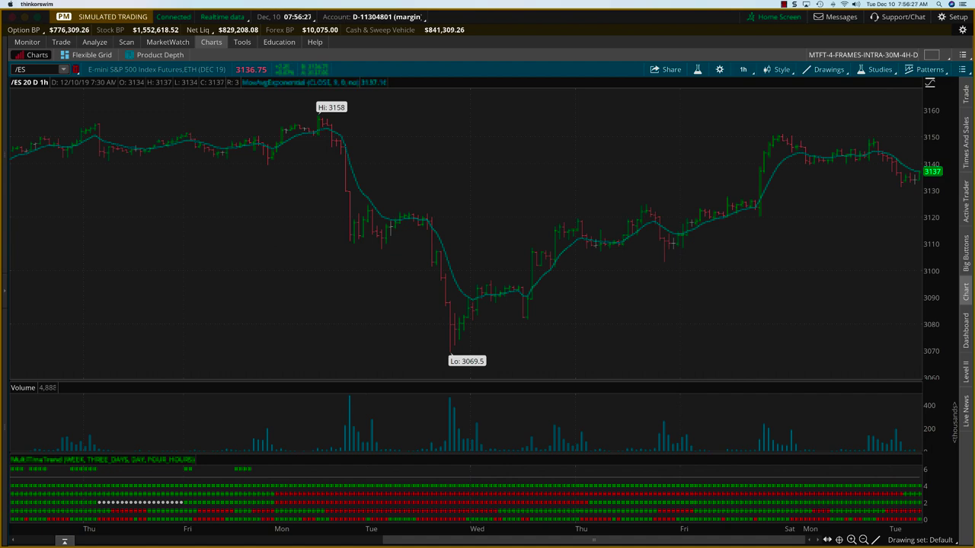
Switch to Preview and show the MTFT launch special slide, Slide11.png.
key(super+Tab)
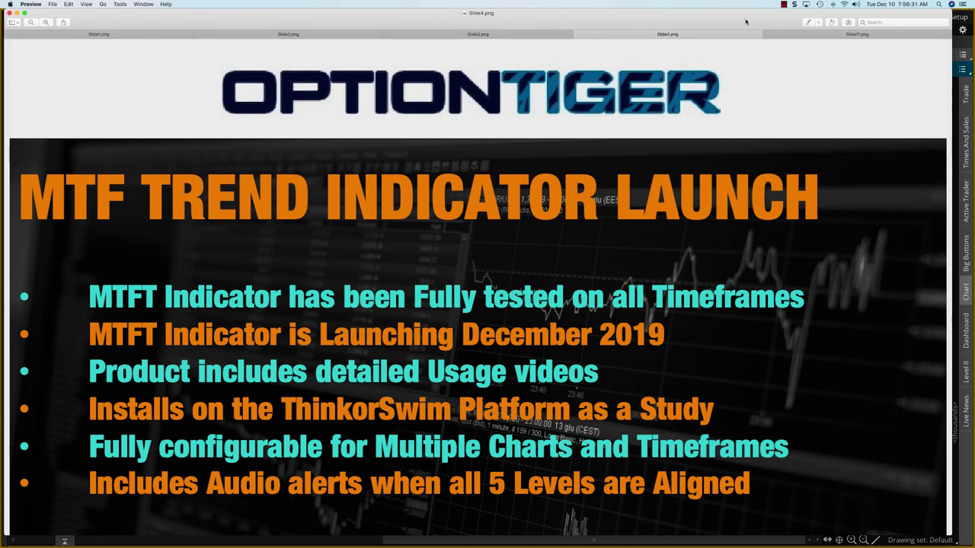
click(845, 34)
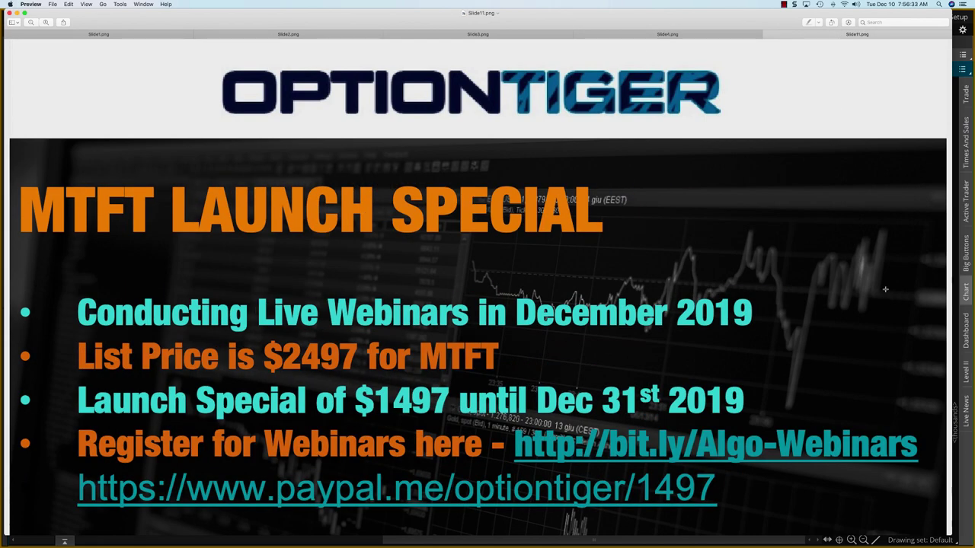
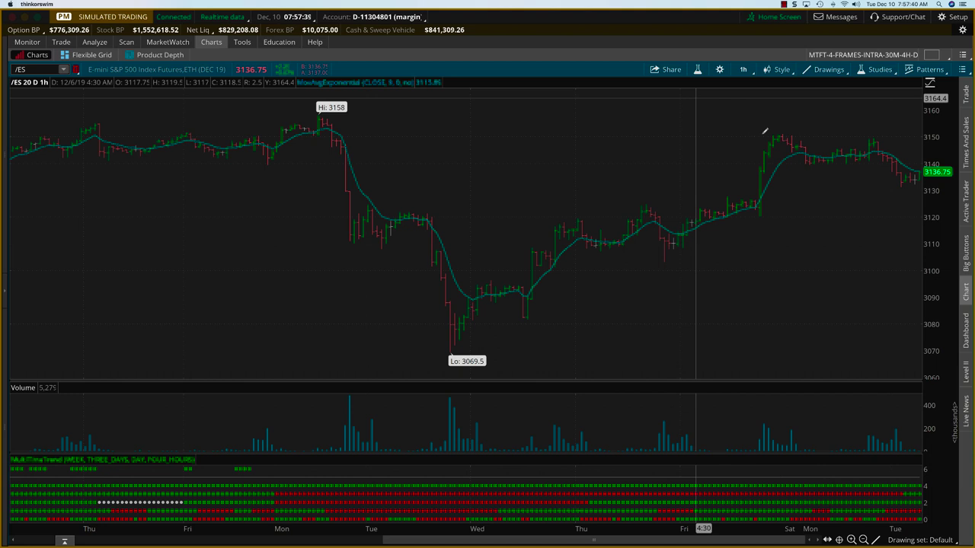
Switch the /ES chart to the 3 M : 1D time frame and open the MultiTimeTrend study's settings.
click(743, 69)
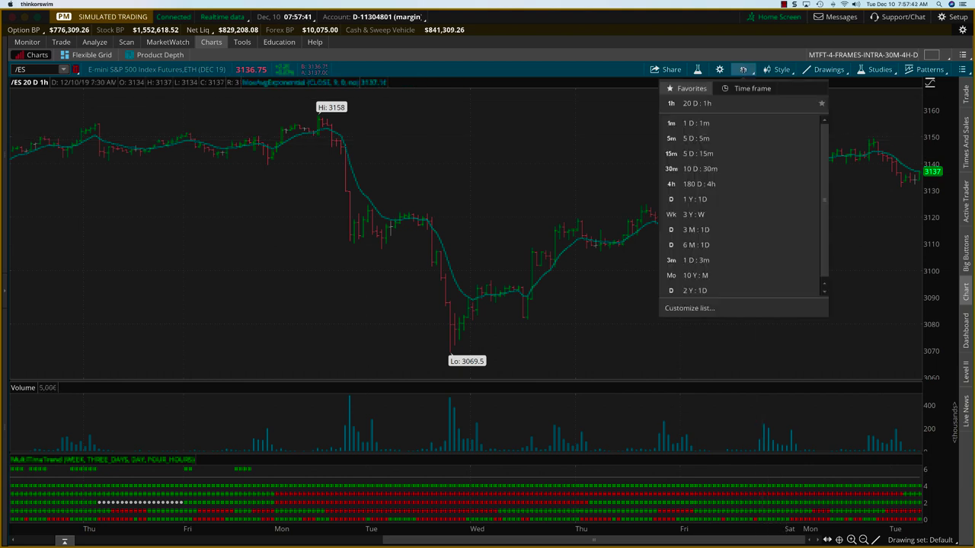
click(709, 228)
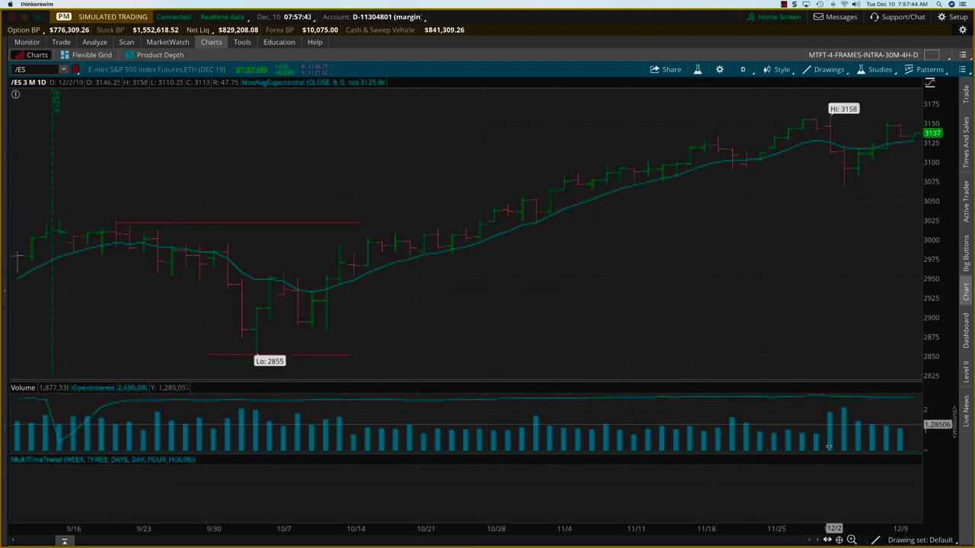
click(872, 70)
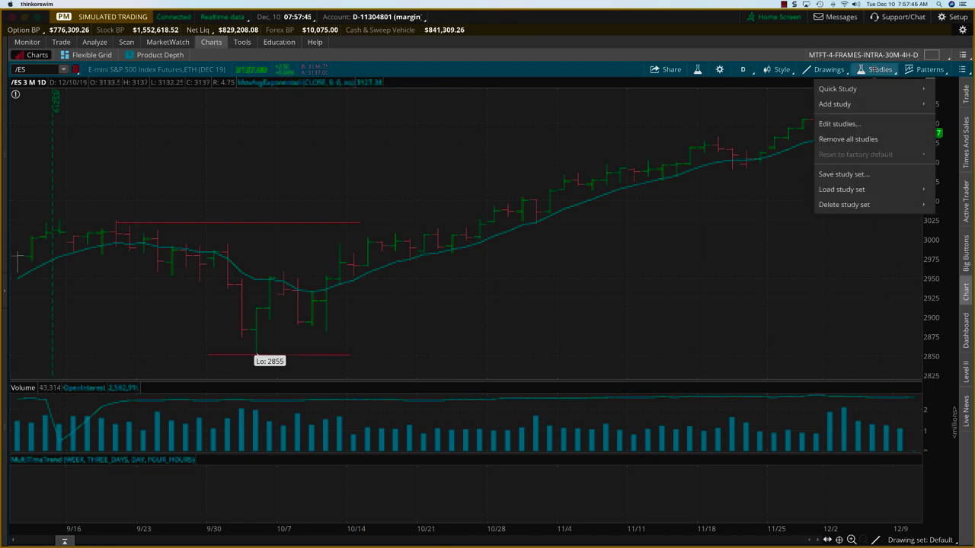
click(846, 124)
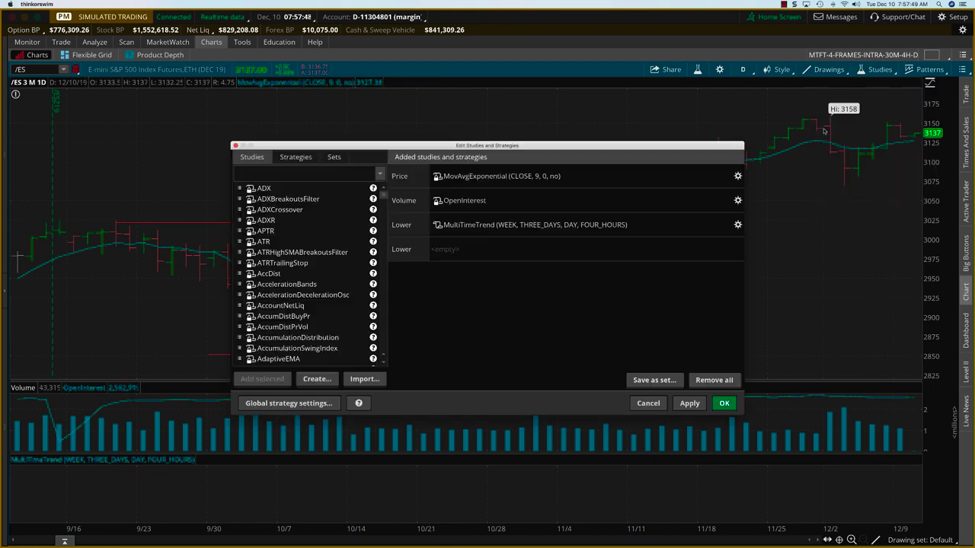
click(737, 225)
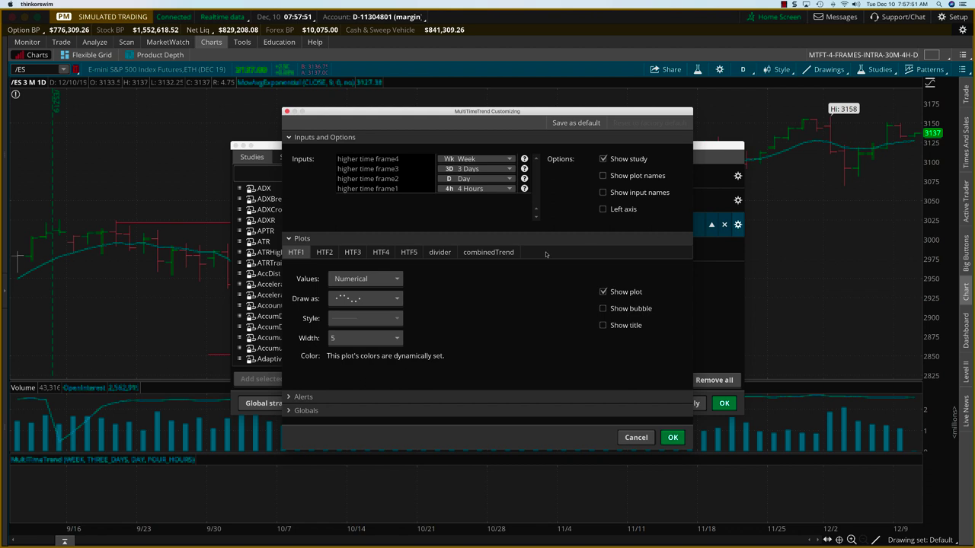
Set MultiTimeTrend's higher time frames 1 to 4 to 3 Days, Week, Month and Year, and apply the study changes to the chart.
click(509, 188)
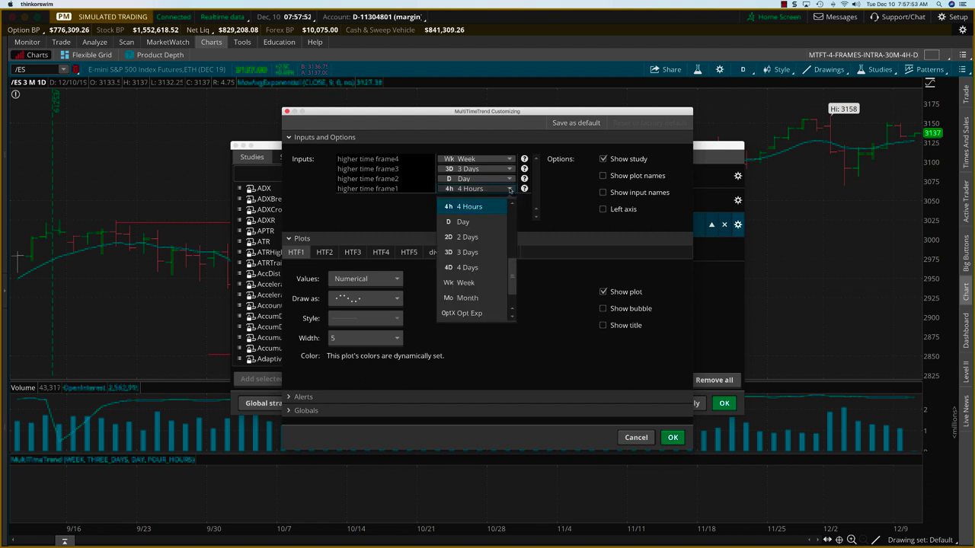
click(468, 252)
click(510, 179)
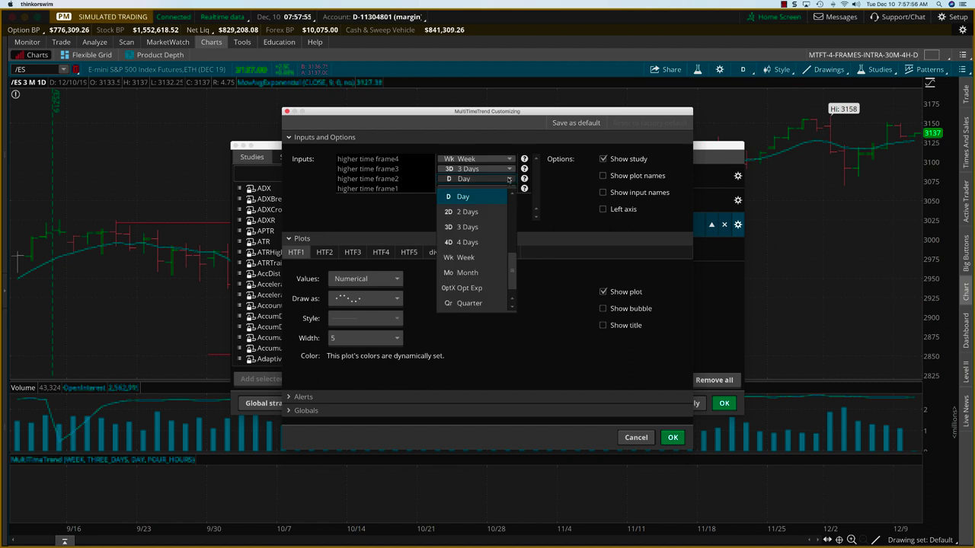
click(464, 258)
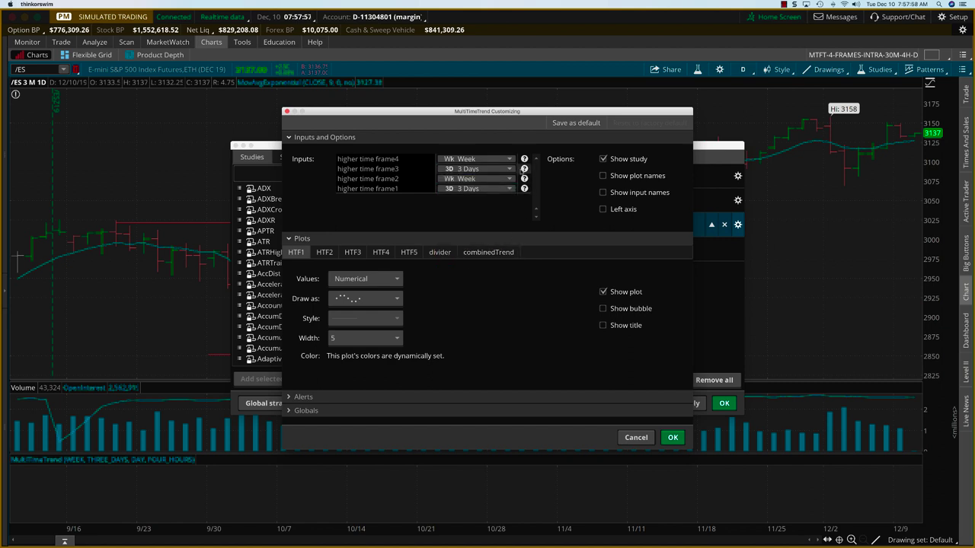
click(508, 169)
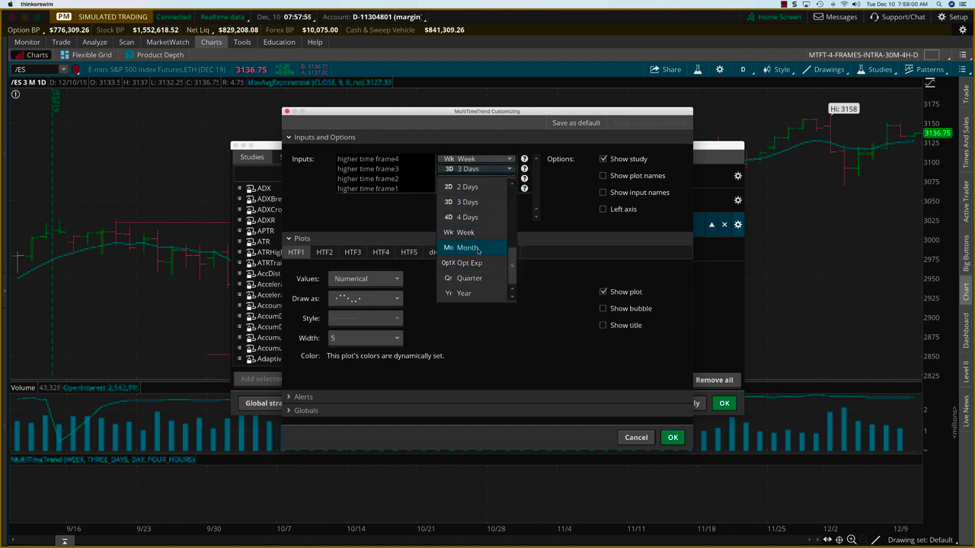
click(478, 251)
click(510, 159)
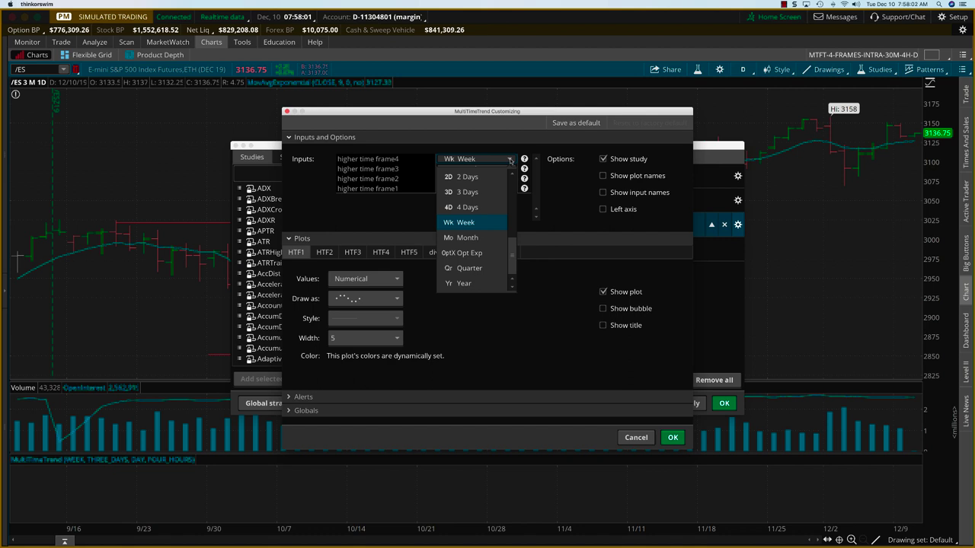
click(473, 284)
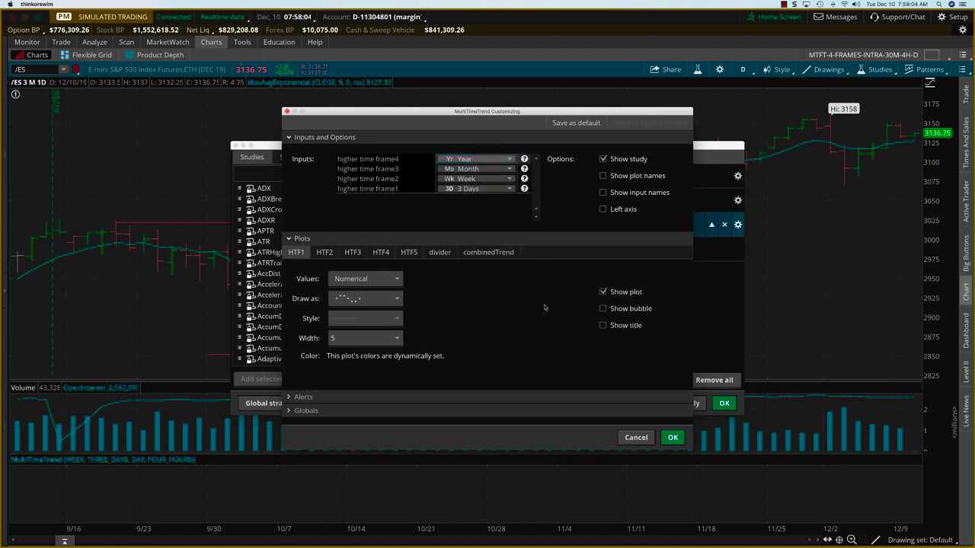
click(669, 438)
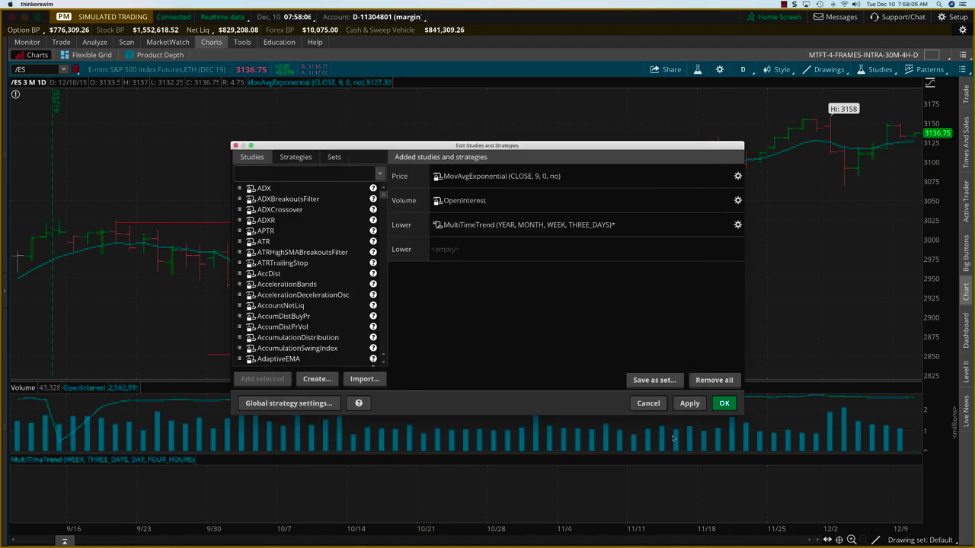
click(689, 404)
click(724, 403)
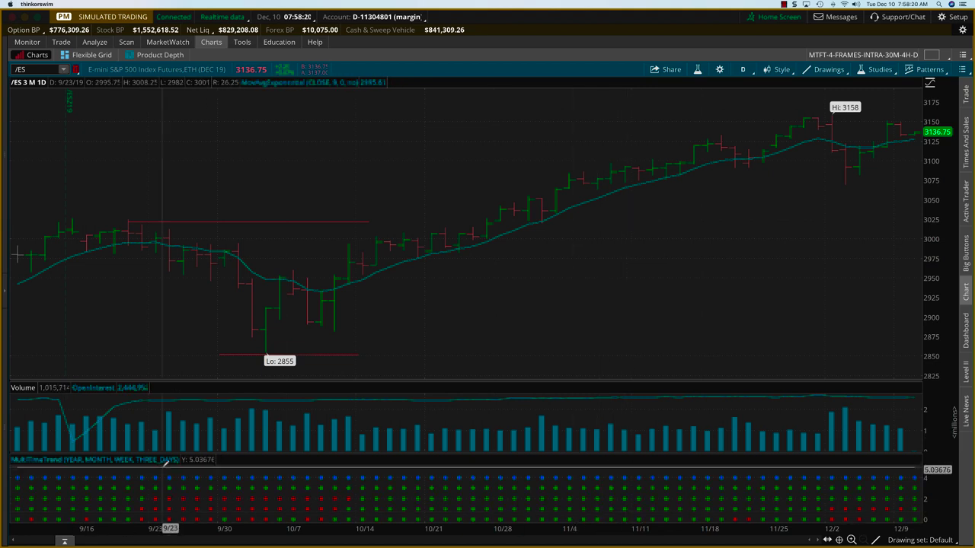
Change the /ES chart to the 1 Y : 1D time frame.
mouse_move(126, 466)
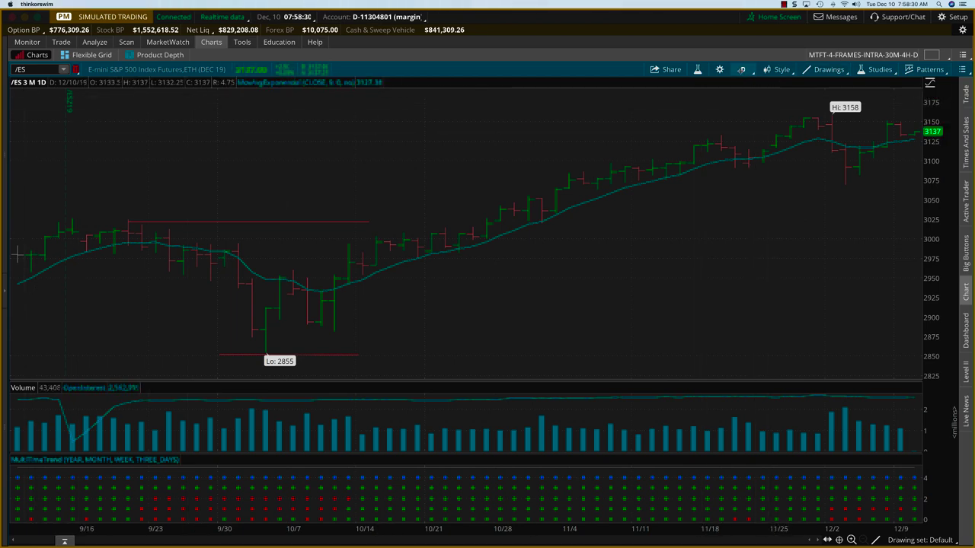
click(742, 69)
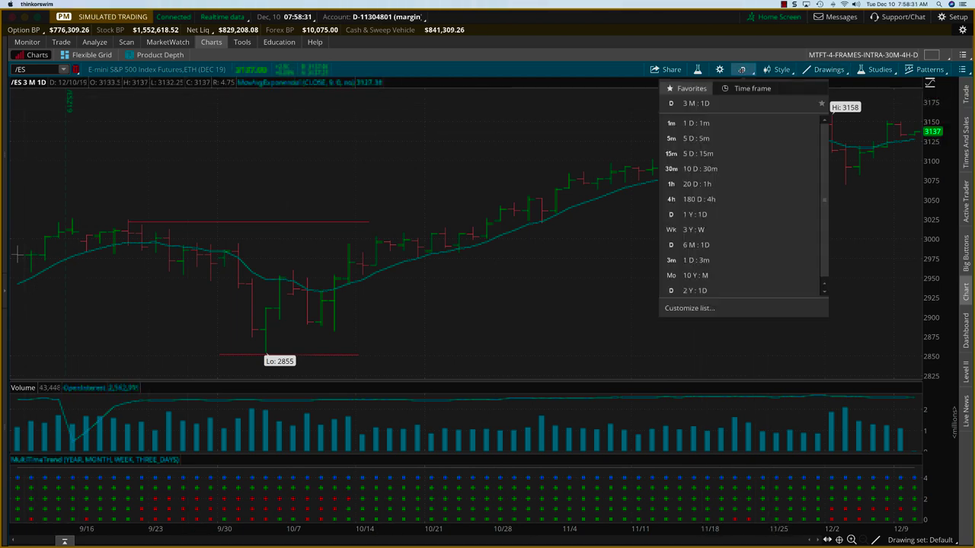
click(722, 215)
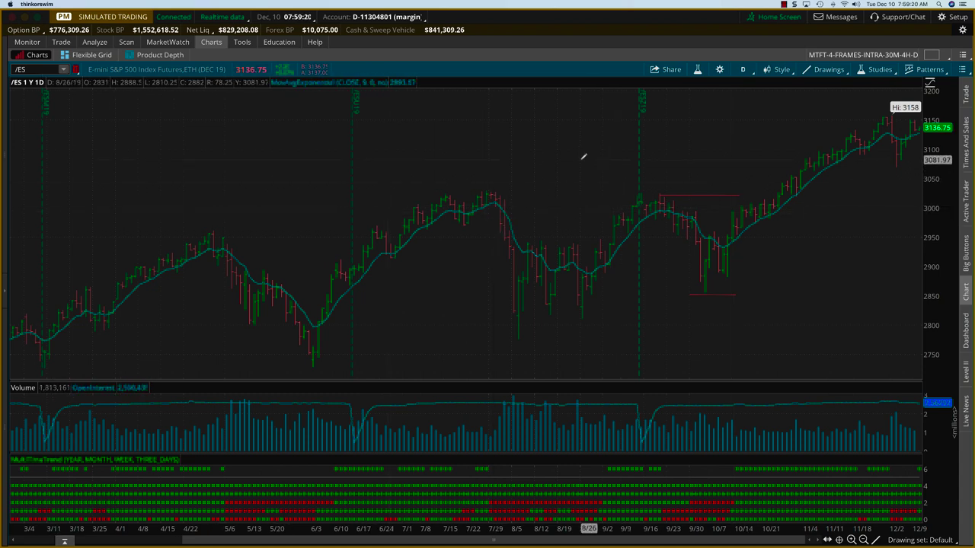
Chart the SPX index on the 1 Y : 1D time frame to view its MultiTimeTrend rows.
click(33, 70)
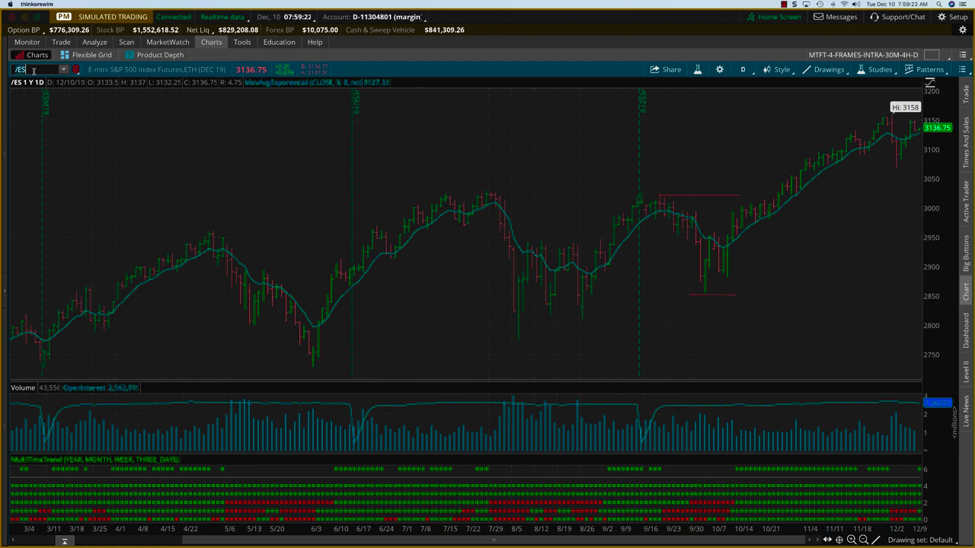
text(SPX)
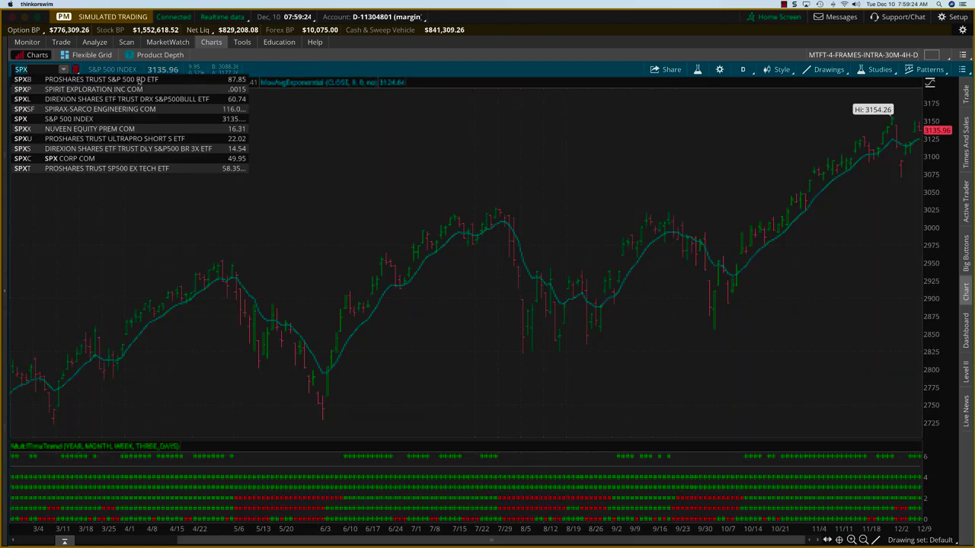
click(544, 62)
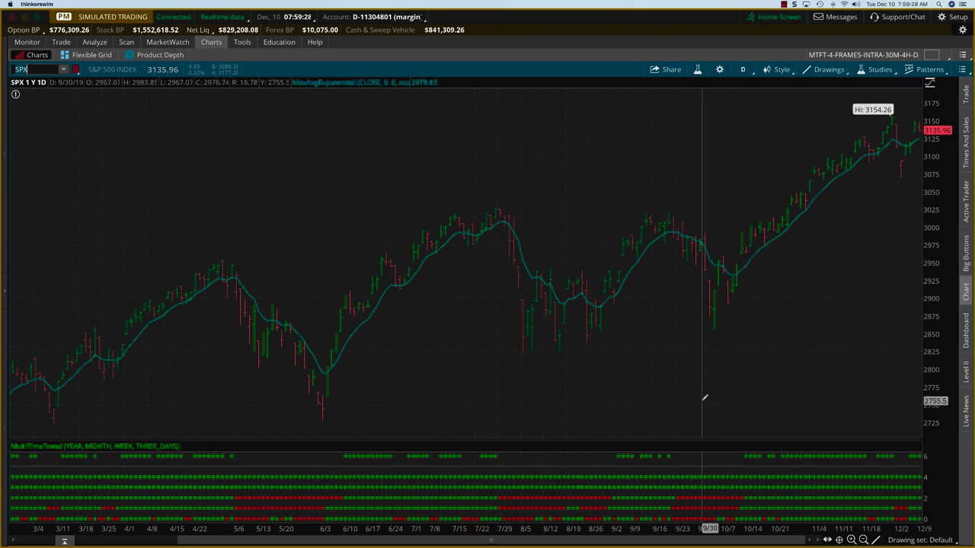
Load /ES on the one-year daily chart again and bring slightly earlier bars into view.
click(40, 70)
text(/ES)
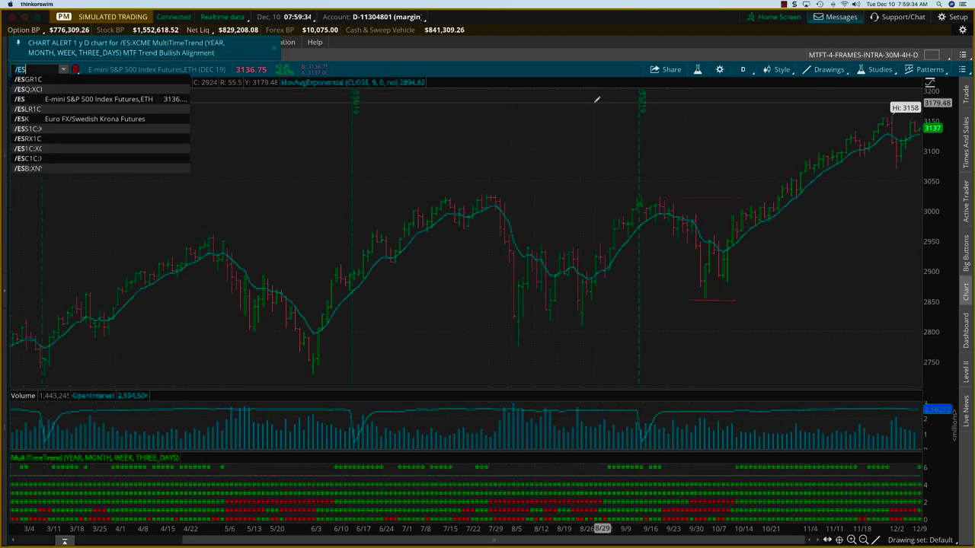
key(Return)
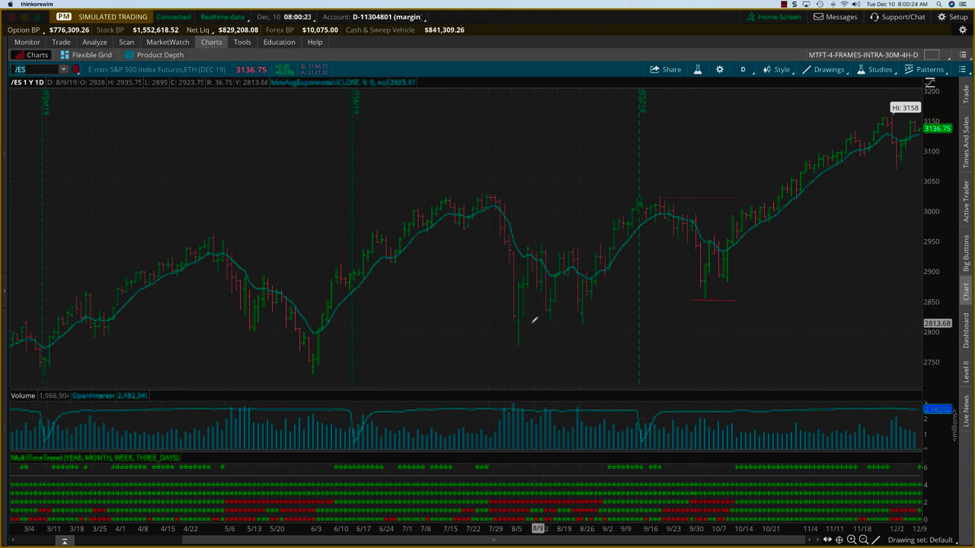
text(/ES)
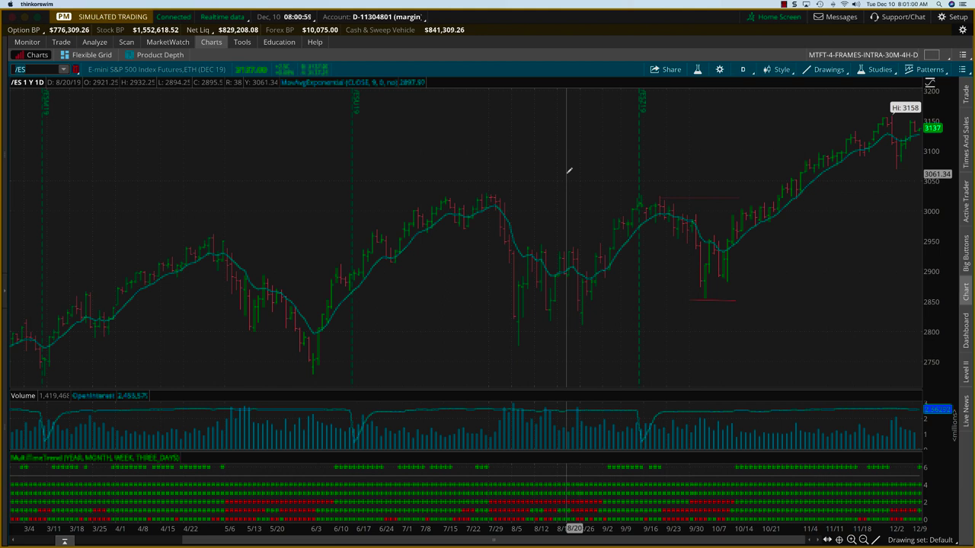
scroll(569, 172, up, 3)
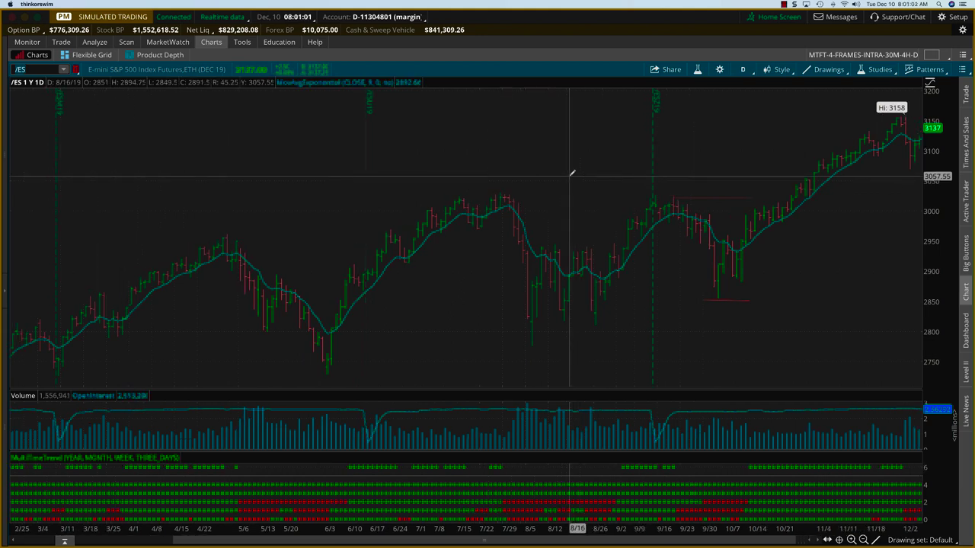